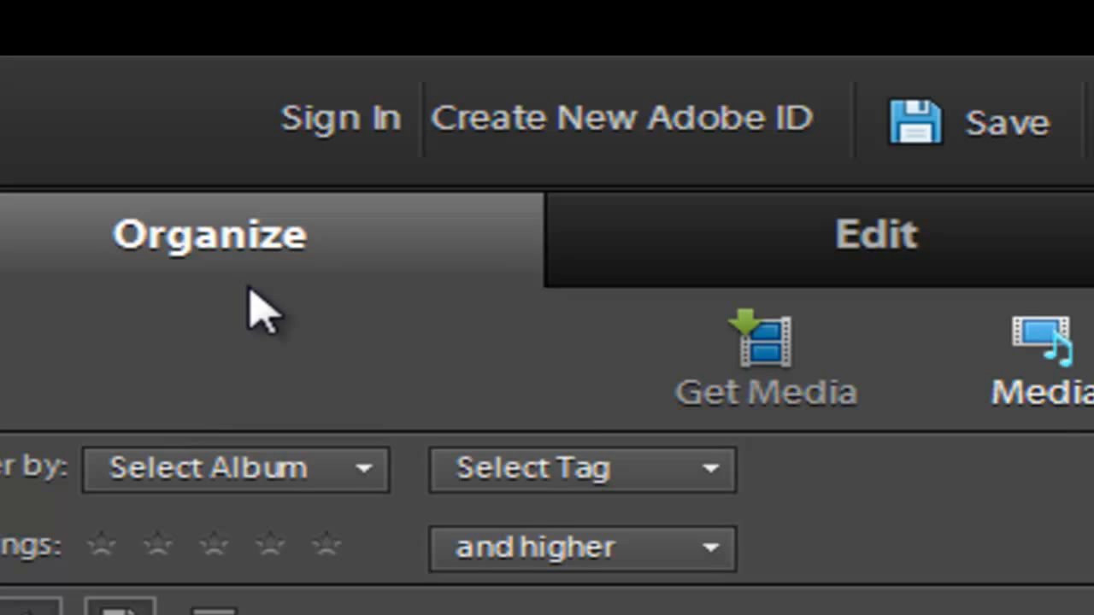
- Import the sofa video 00005.MTS from files and folders and select it in the project media
{"action": "left_click", "coordinate": [771, 366]}
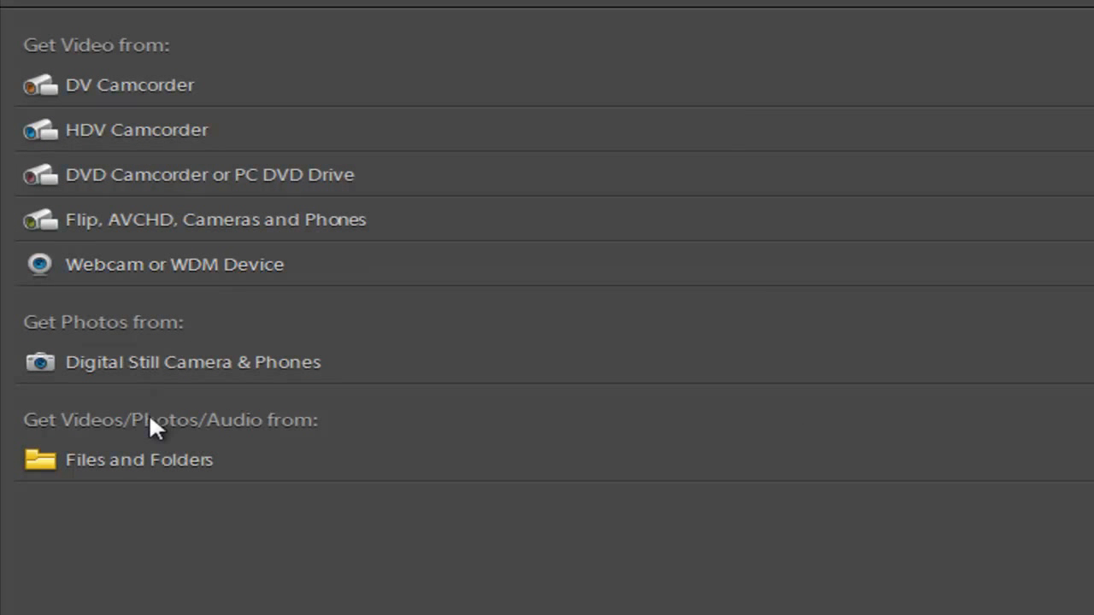
{"action": "left_click", "coordinate": [169, 475]}
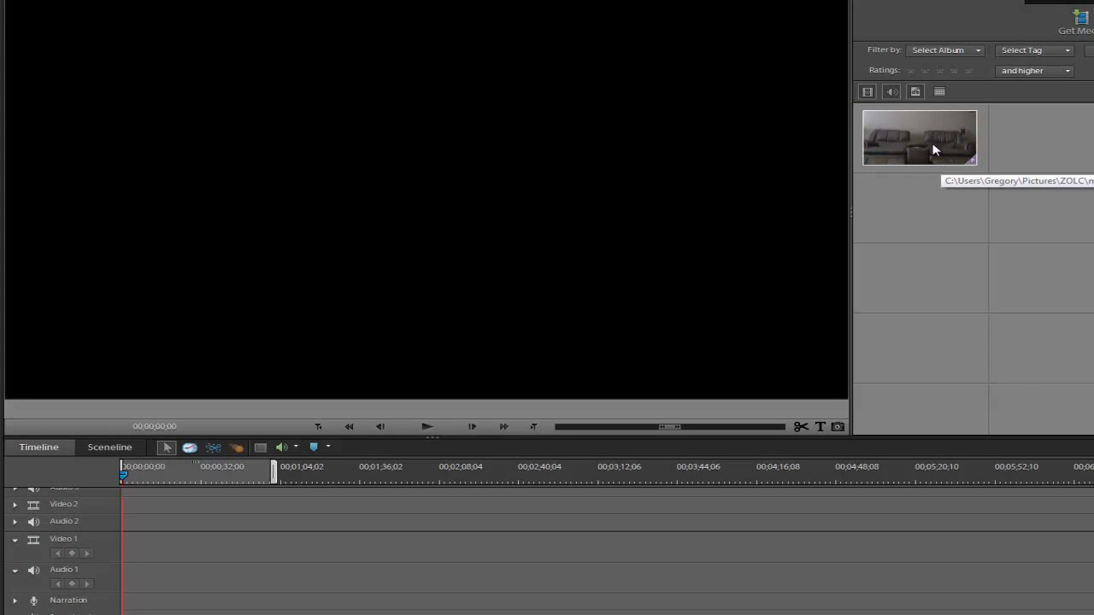
{"action": "left_click", "coordinate": [935, 150]}
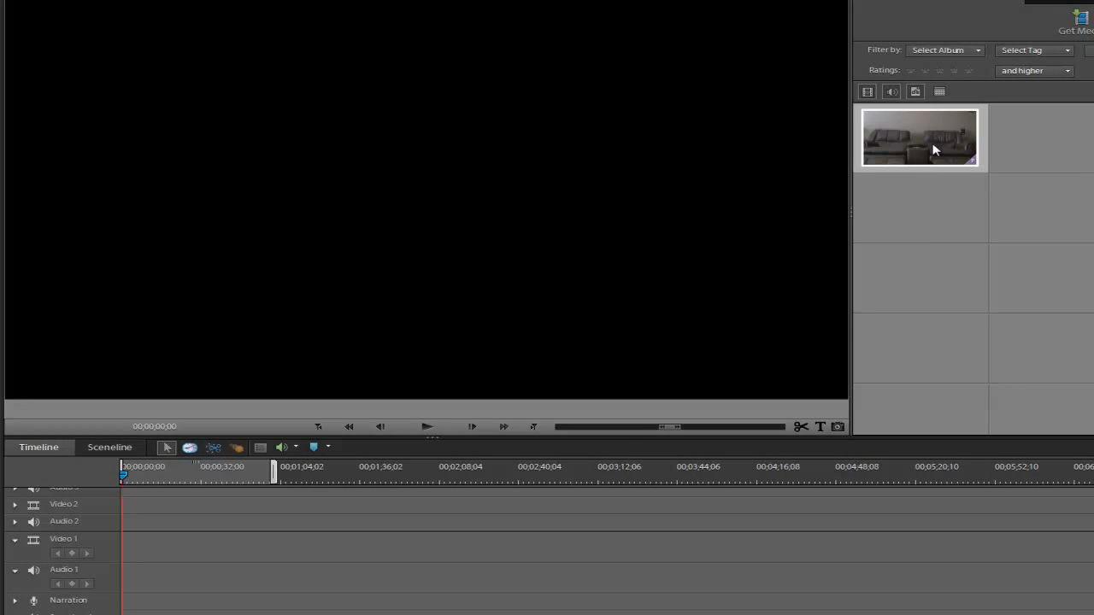
- Place 00005.MTS at the start of the Video 1 track and delete its audio
{"action": "left_click_drag", "start_coordinate": [911, 266], "coordinate": [139, 538]}
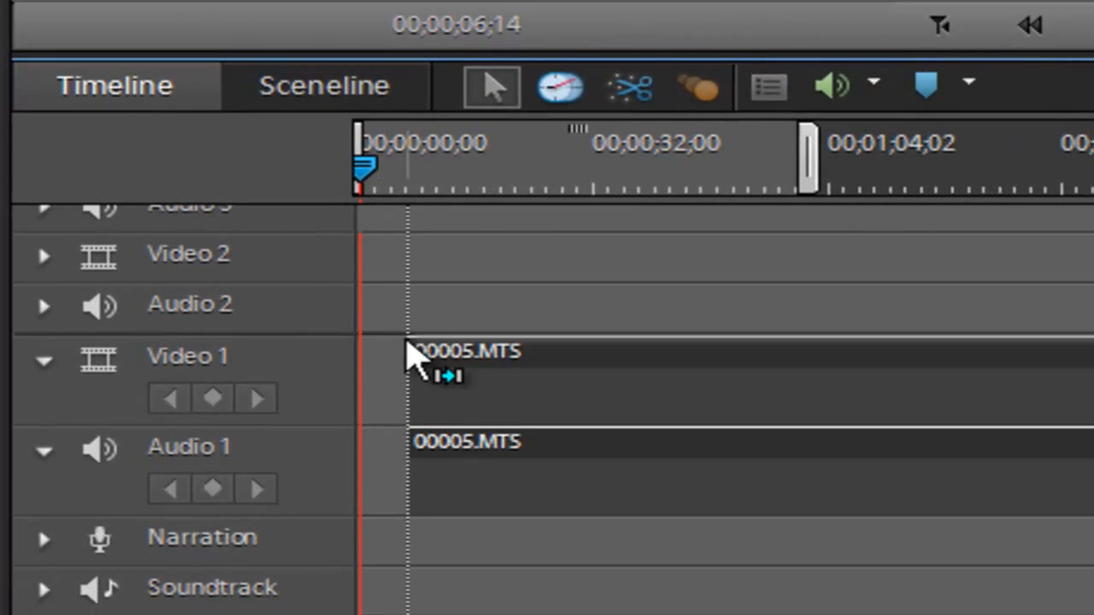
{"action": "left_click_drag", "start_coordinate": [408, 342], "coordinate": [363, 346]}
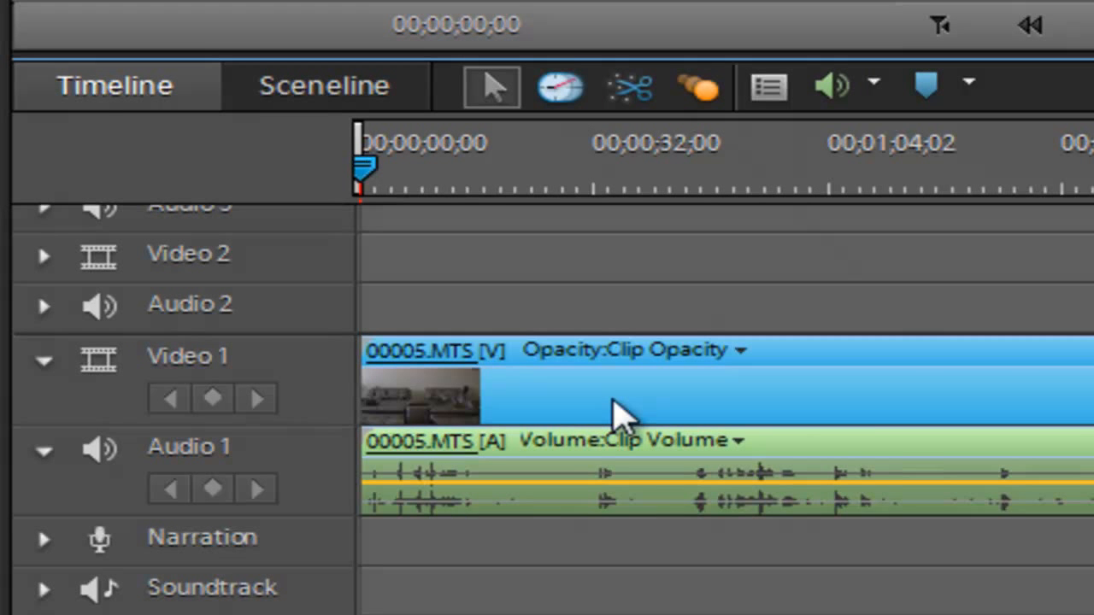
{"action": "right_click", "coordinate": [613, 401]}
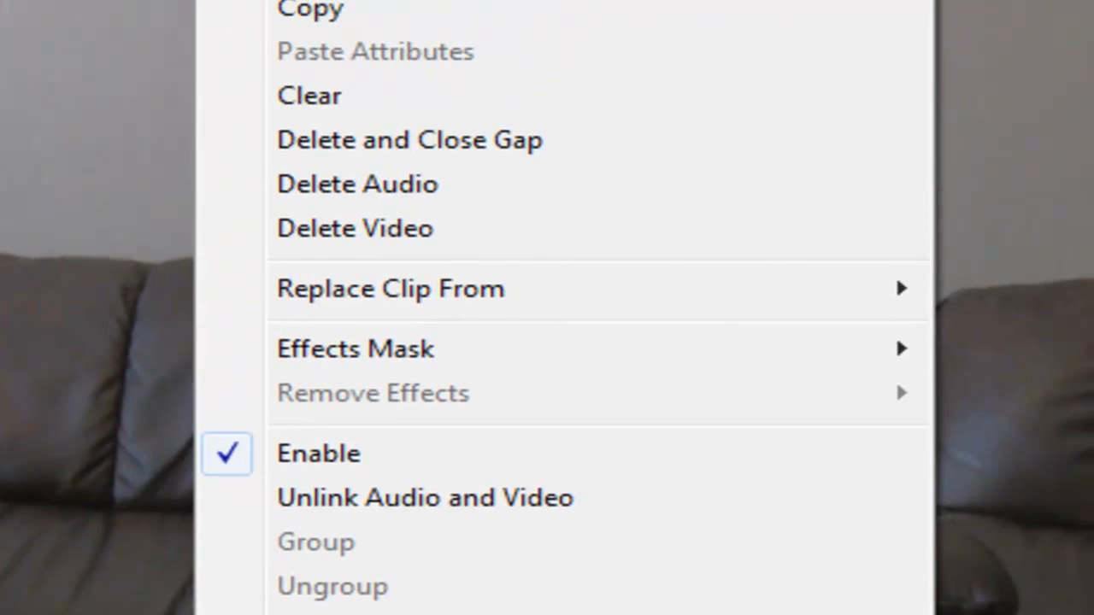
{"action": "left_click", "coordinate": [494, 202]}
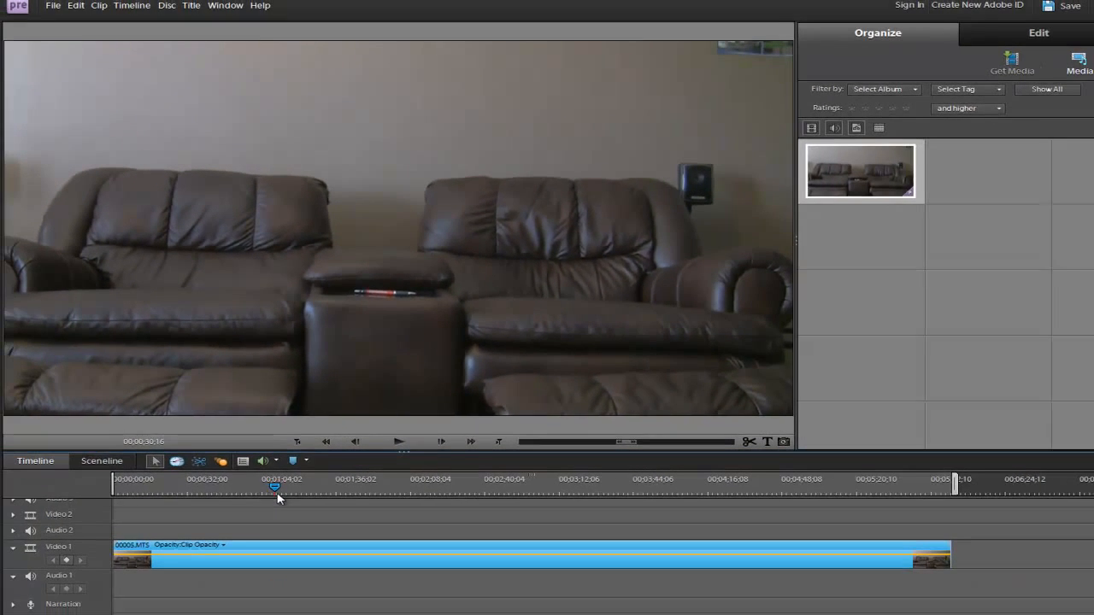
- Split the Video 1 clip where the man is seated on the right sofa and delete the portion before the cut
{"action": "left_click", "coordinate": [294, 490]}
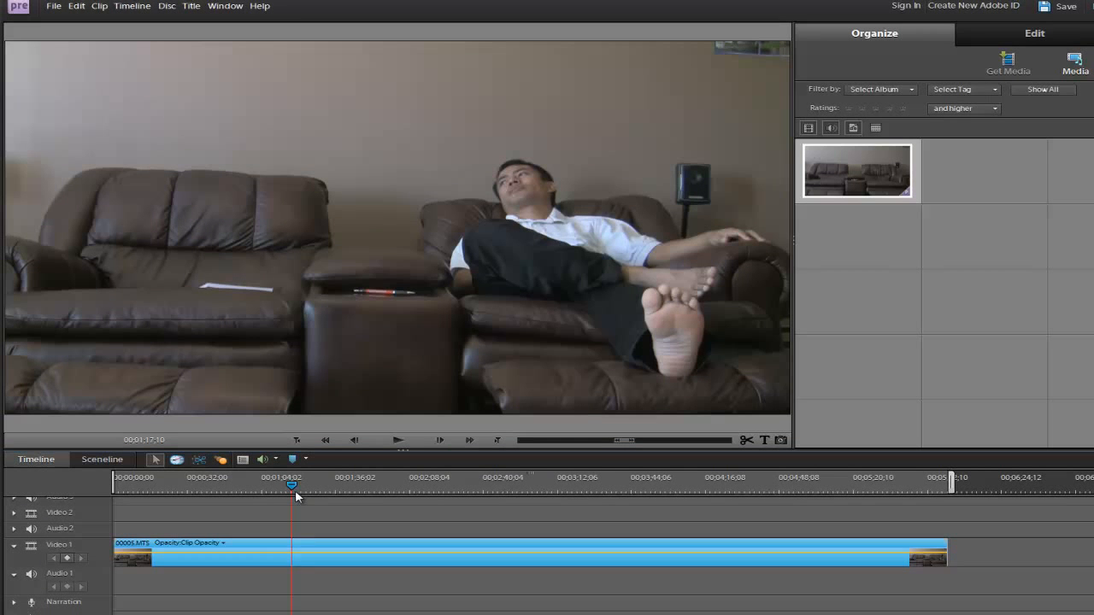
{"action": "left_click_drag", "start_coordinate": [294, 490], "coordinate": [329, 493]}
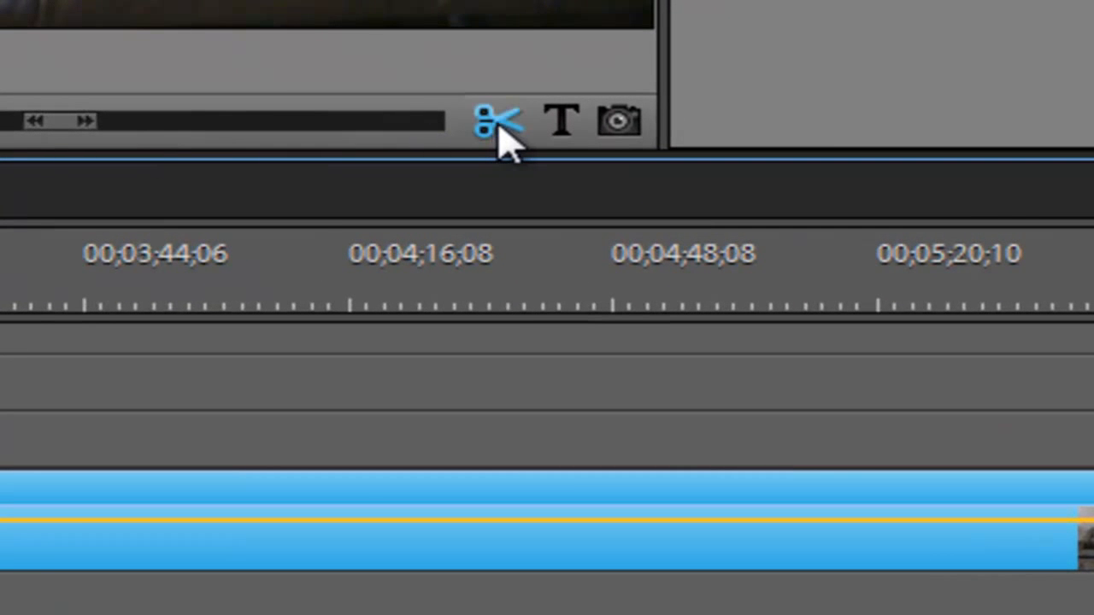
{"action": "left_click", "coordinate": [498, 128]}
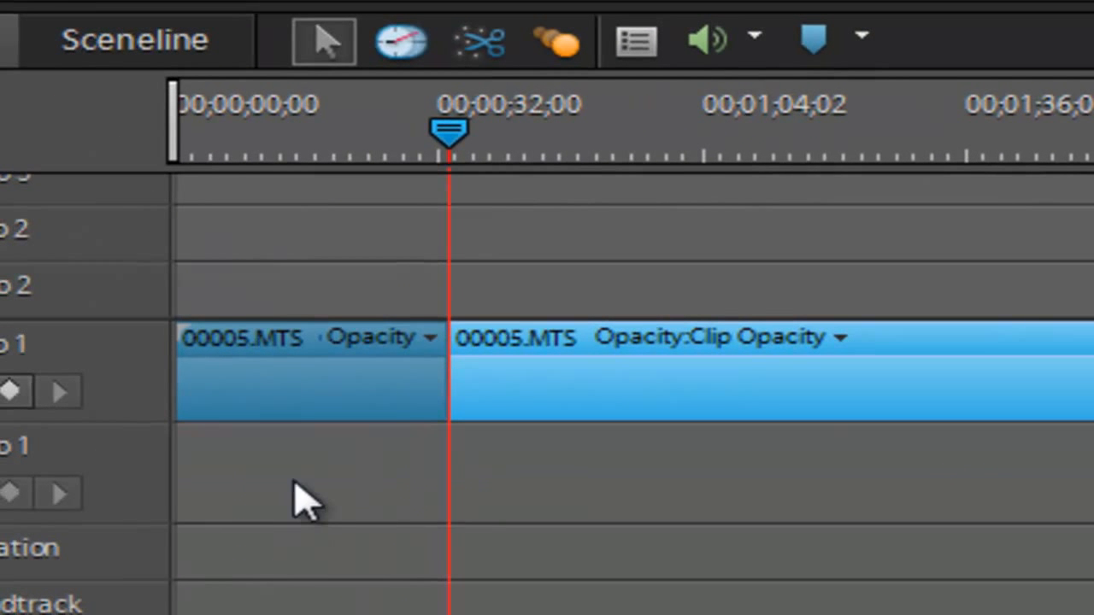
{"action": "left_click", "coordinate": [345, 406]}
{"action": "key", "text": "Delete"}
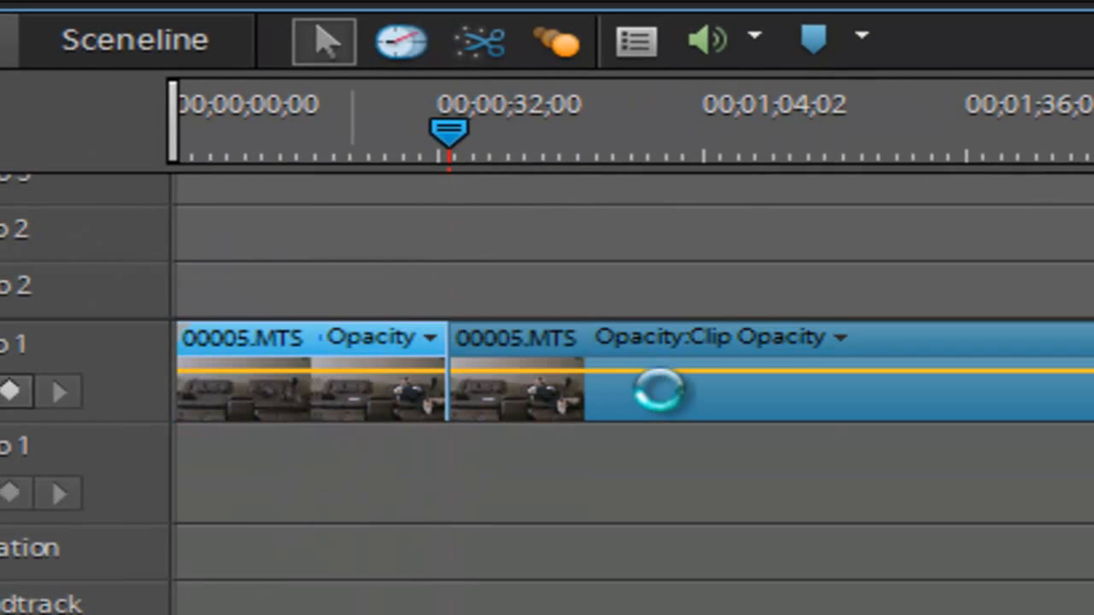
- Split the clip at about 00;00;48 and again where the man sits on the left sofa, and delete the section between
{"action": "left_click_drag", "start_coordinate": [248, 195], "coordinate": [569, 246]}
{"action": "key", "text": "ctrl+k"}
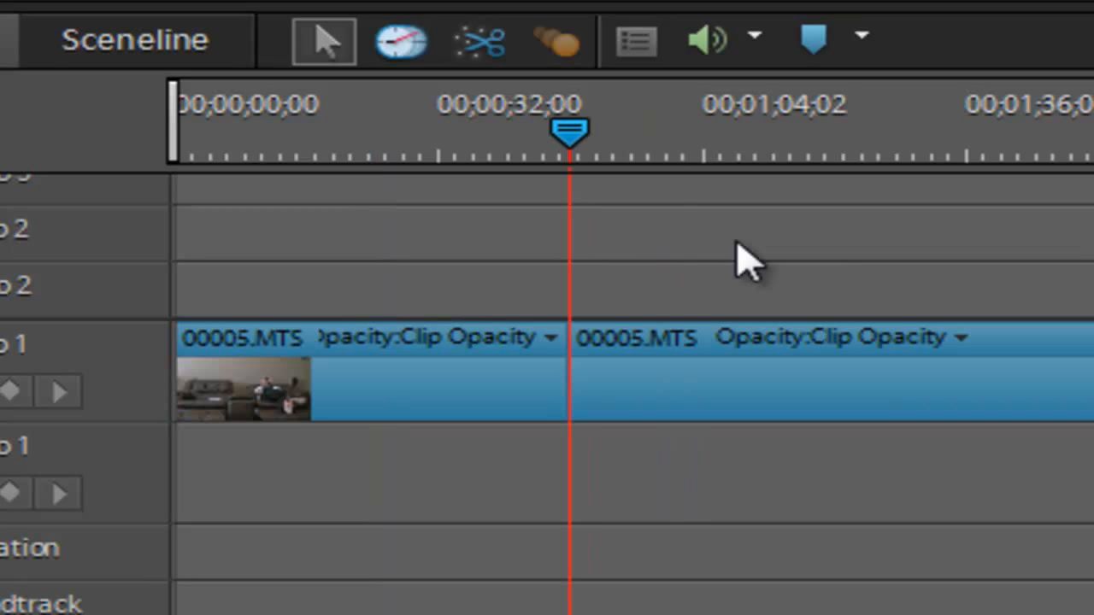
{"action": "left_click_drag", "start_coordinate": [569, 132], "coordinate": [1093, 239]}
{"action": "key", "text": "ctrl+k"}
{"action": "left_click", "coordinate": [1059, 389]}
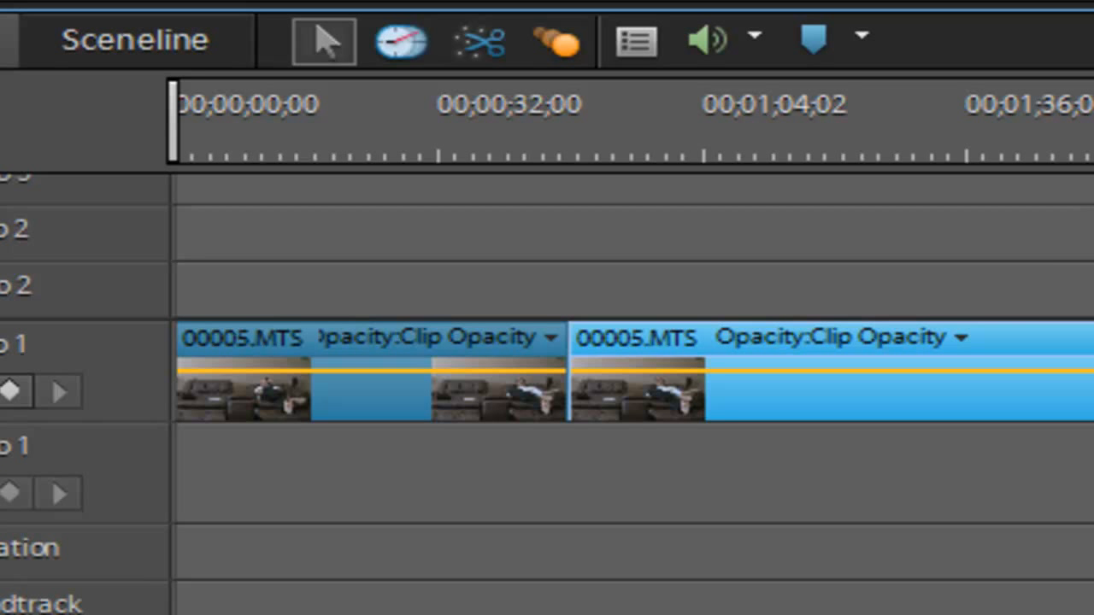
{"action": "key", "text": "Delete"}
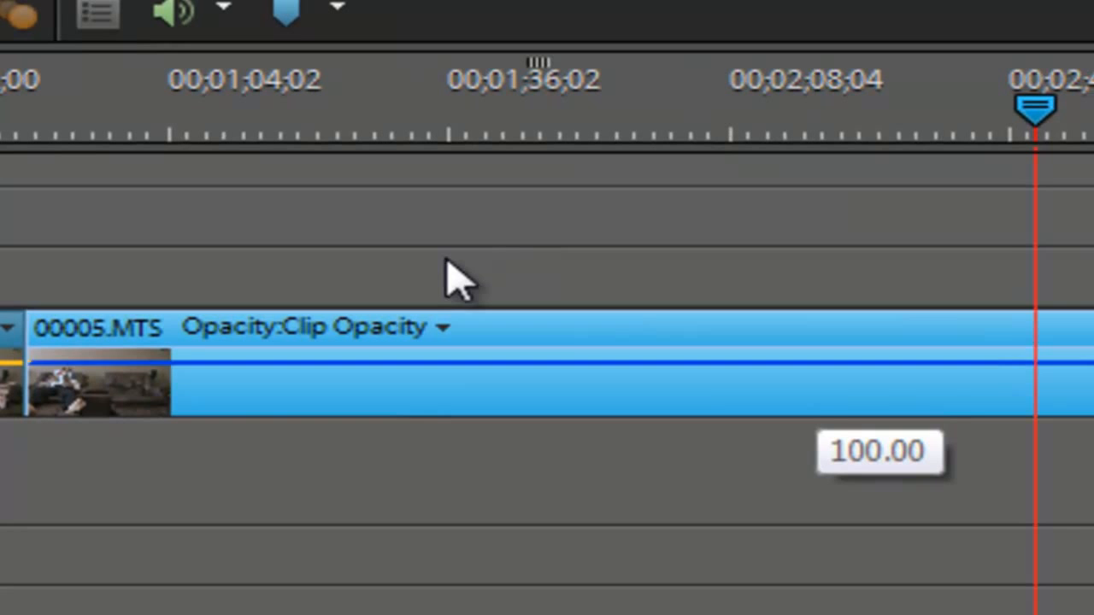
- Move the left-sofa portion of the clip to the start of the Video 2 track, above the right-sofa portion
{"action": "left_click_drag", "start_coordinate": [445, 259], "coordinate": [453, 342]}
{"action": "left_click_drag", "start_coordinate": [446, 402], "coordinate": [38, 301]}
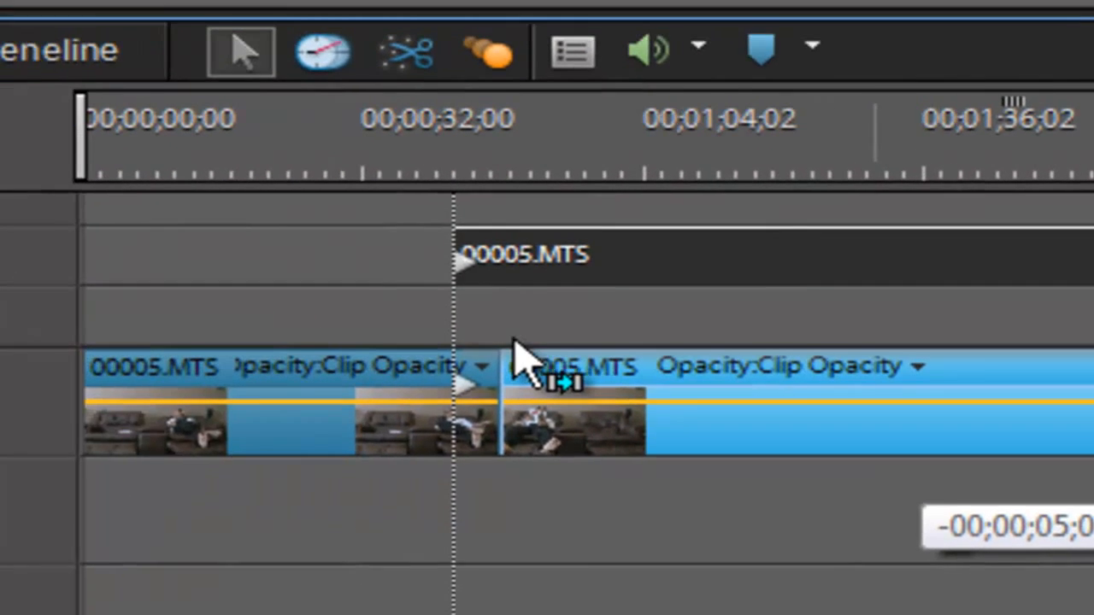
{"action": "left_click_drag", "start_coordinate": [521, 350], "coordinate": [369, 326]}
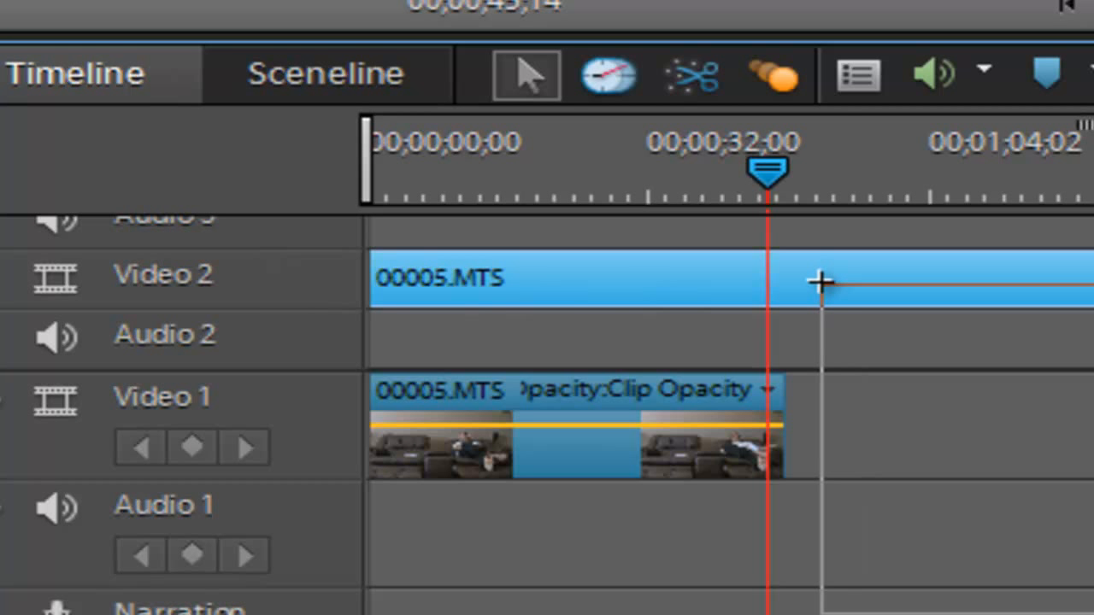
- Split the clips on Video 1 and Video 2 at 00;00;45;14 and delete everything after the cut
{"action": "left_click_drag", "start_coordinate": [821, 283], "coordinate": [772, 225]}
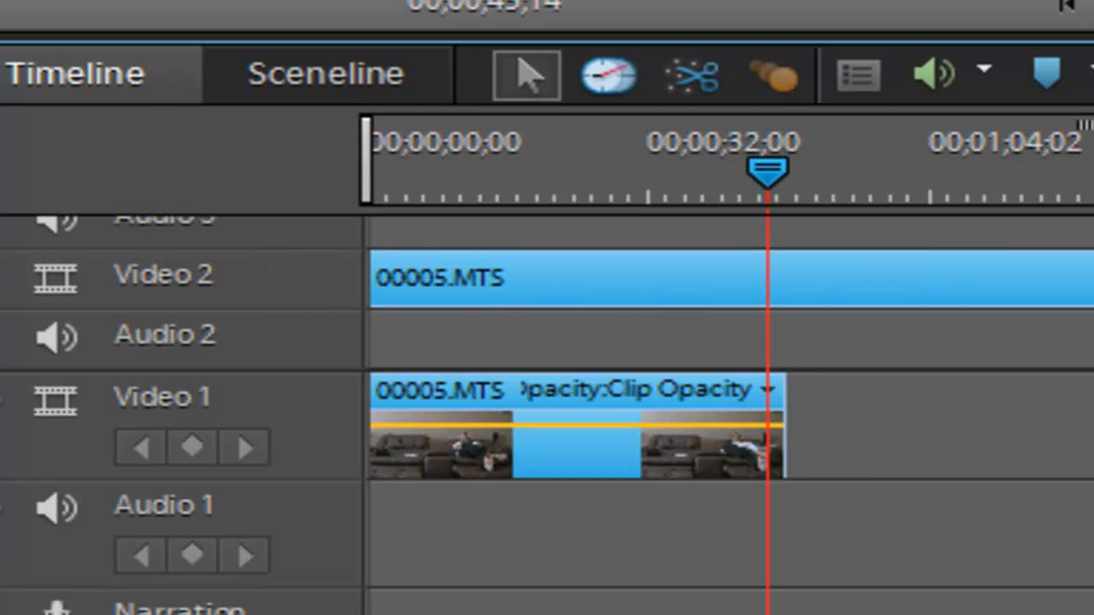
{"action": "key", "text": "ctrl+k"}
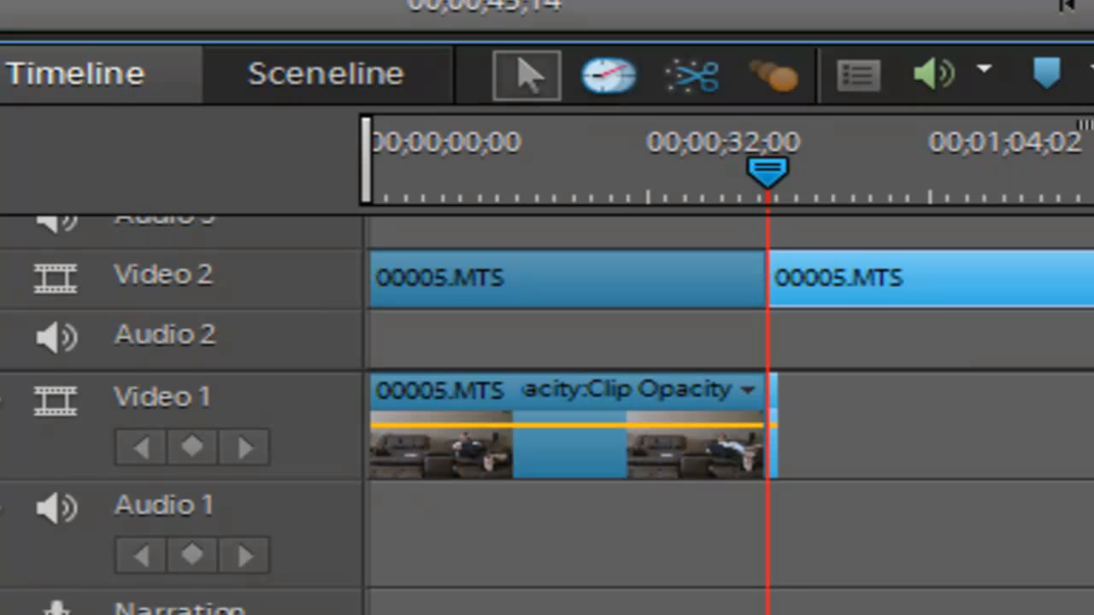
{"action": "key", "text": "Delete"}
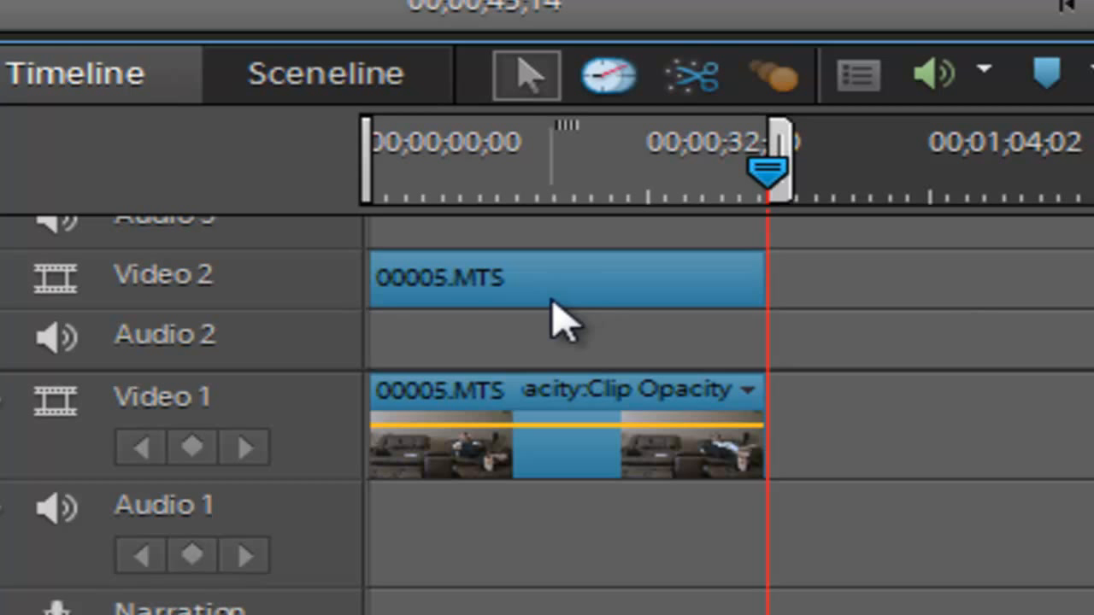
- Apply the Crop video effect to the Video 2 clip and preview it at 00;00;09;12
{"action": "mouse_move", "coordinate": [552, 303]}
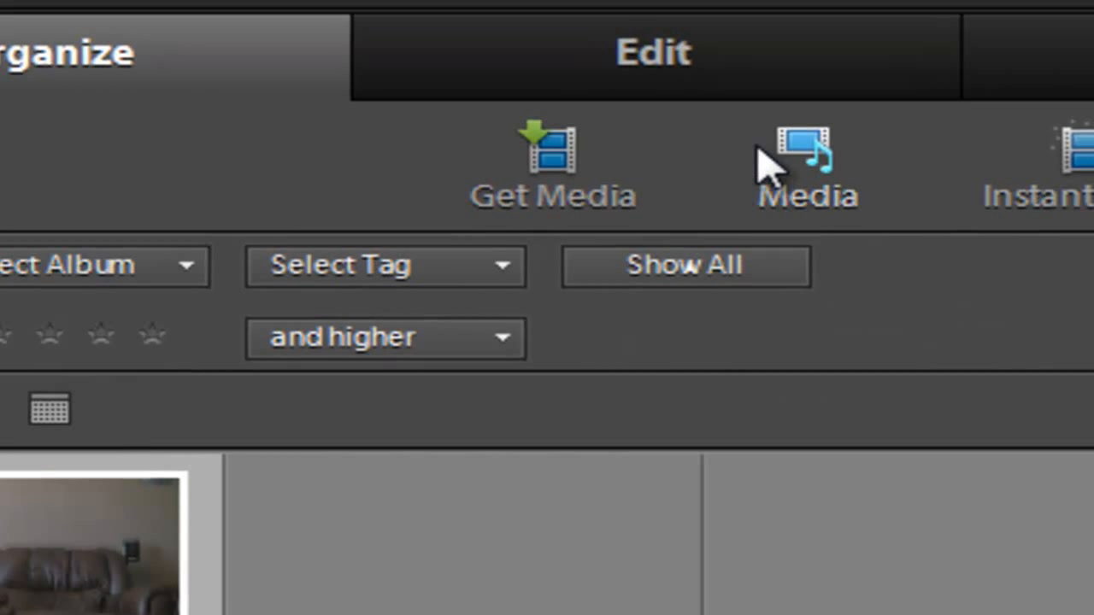
{"action": "left_click", "coordinate": [697, 59]}
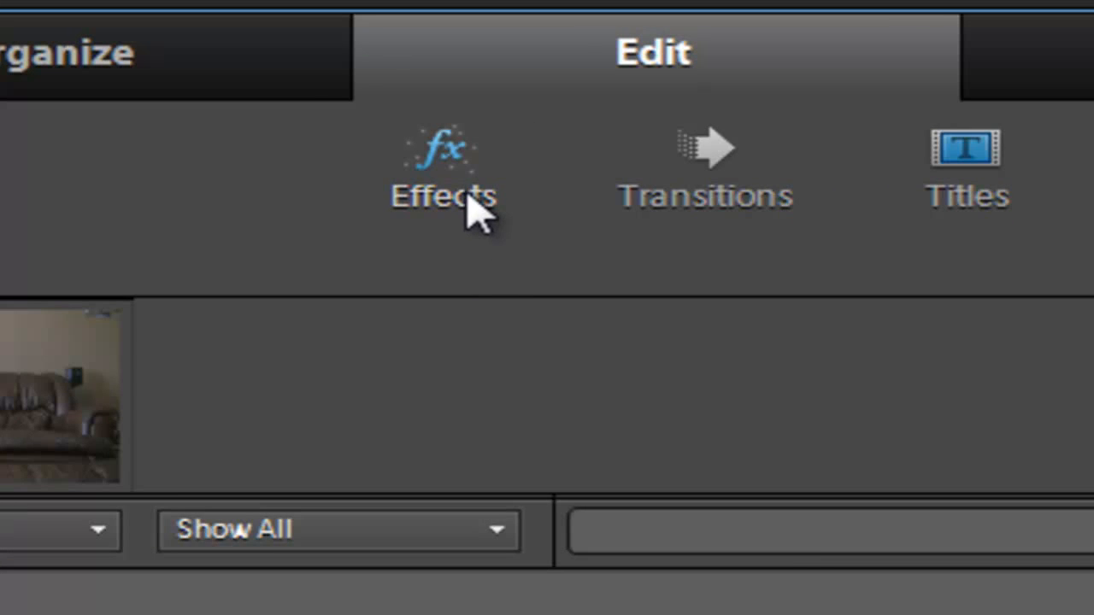
{"action": "left_click", "coordinate": [473, 205]}
{"action": "scroll", "coordinate": [547, 427], "scroll_direction": "down", "scroll_amount": 5}
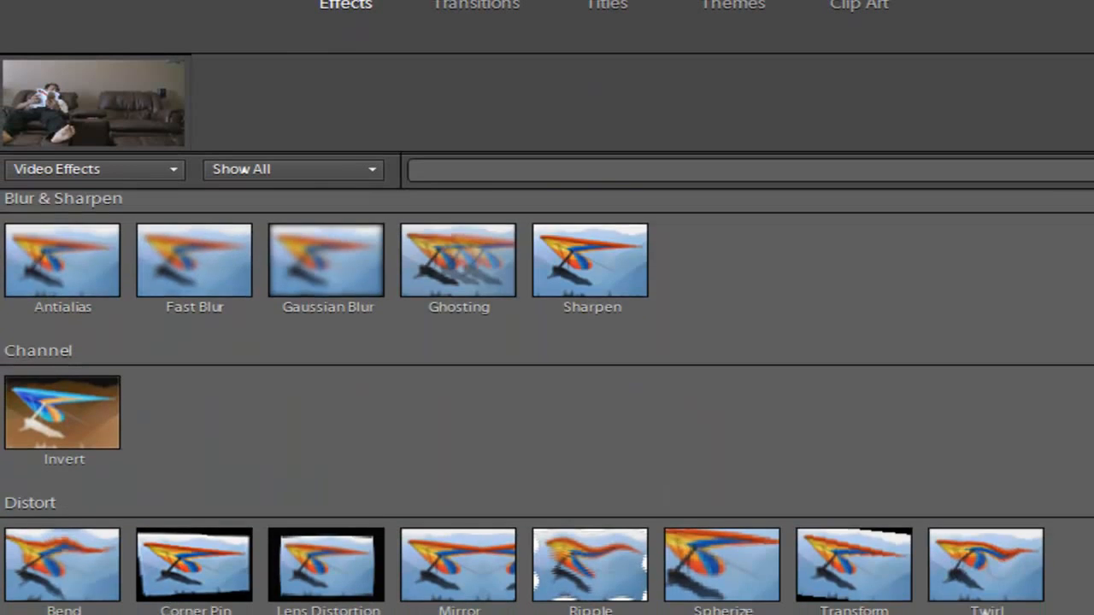
{"action": "scroll", "coordinate": [334, 577], "scroll_direction": "down", "scroll_amount": 15}
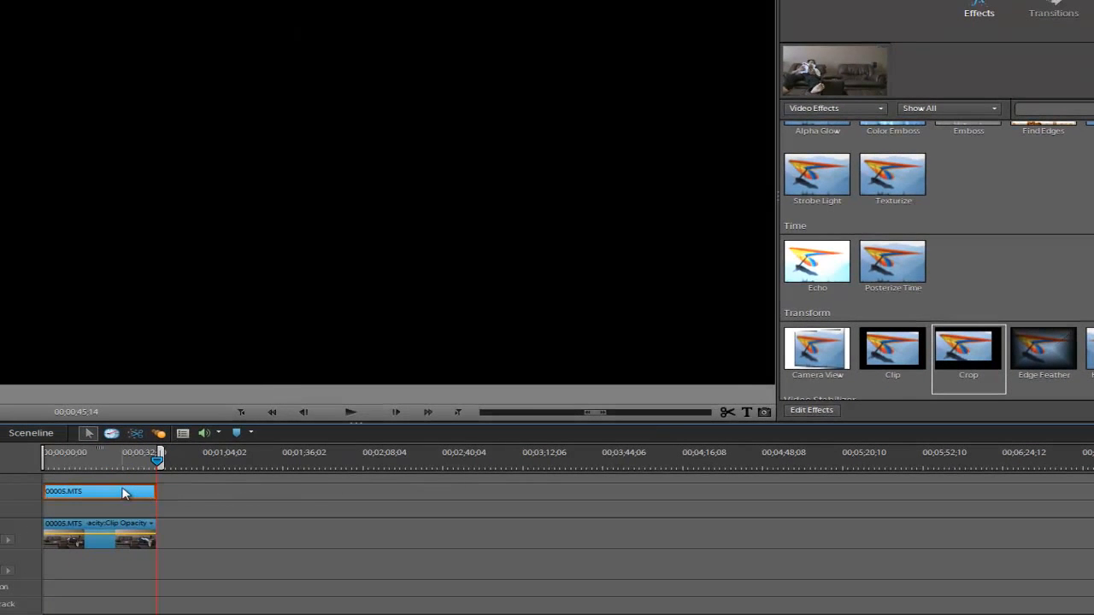
{"action": "left_click_drag", "start_coordinate": [122, 488], "coordinate": [66, 461]}
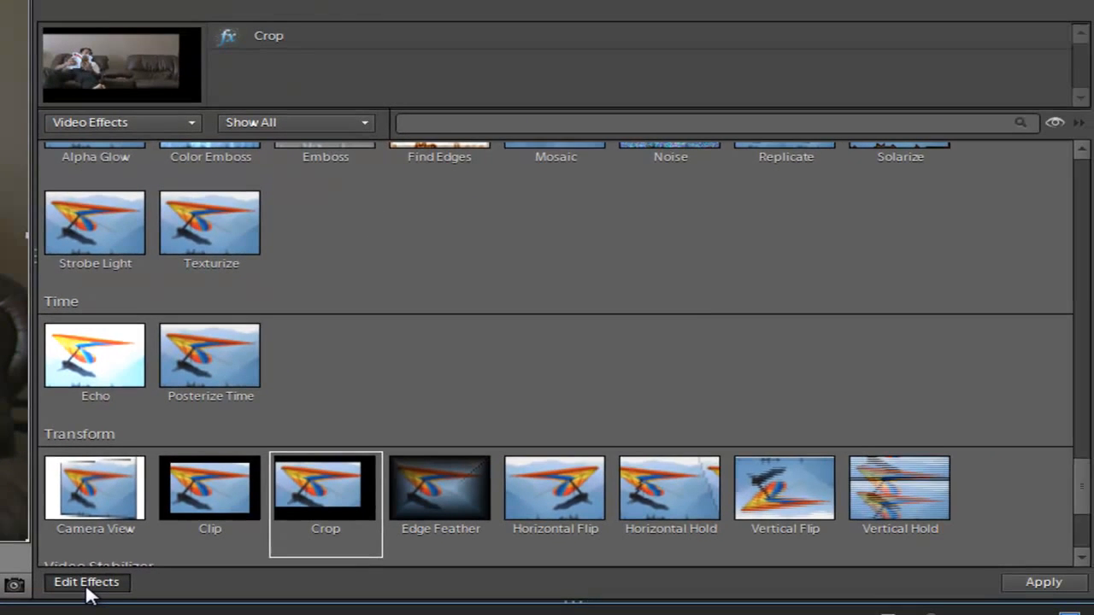
- Adjust the Crop edges of the Video 2 clip so only its left half with the left-sofa man overlays Video 1
{"action": "left_click", "coordinate": [676, 202]}
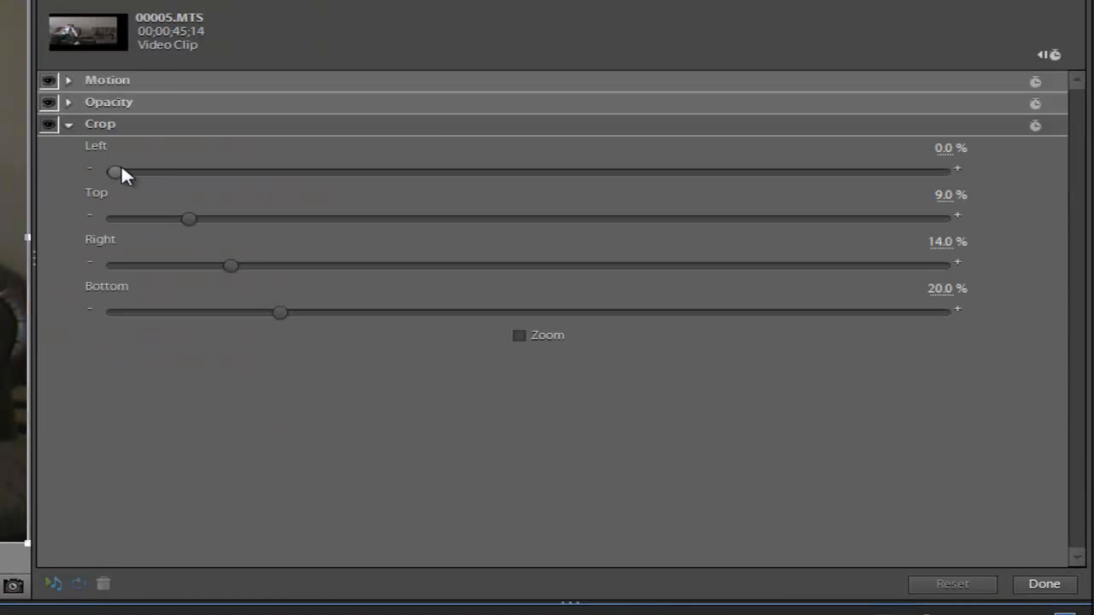
{"action": "left_click", "coordinate": [67, 126]}
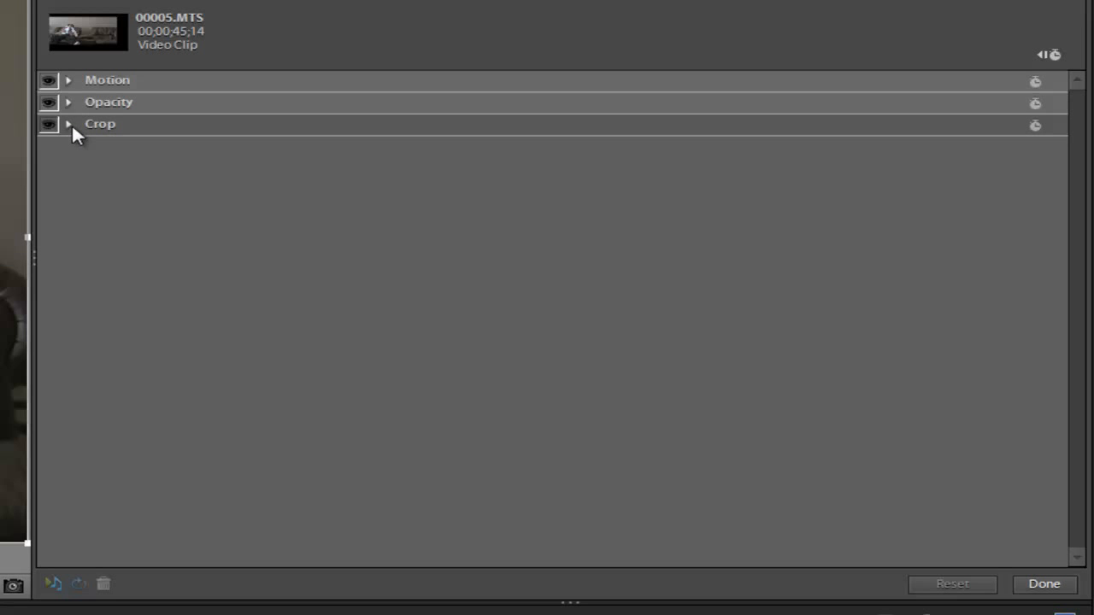
{"action": "left_click", "coordinate": [69, 125]}
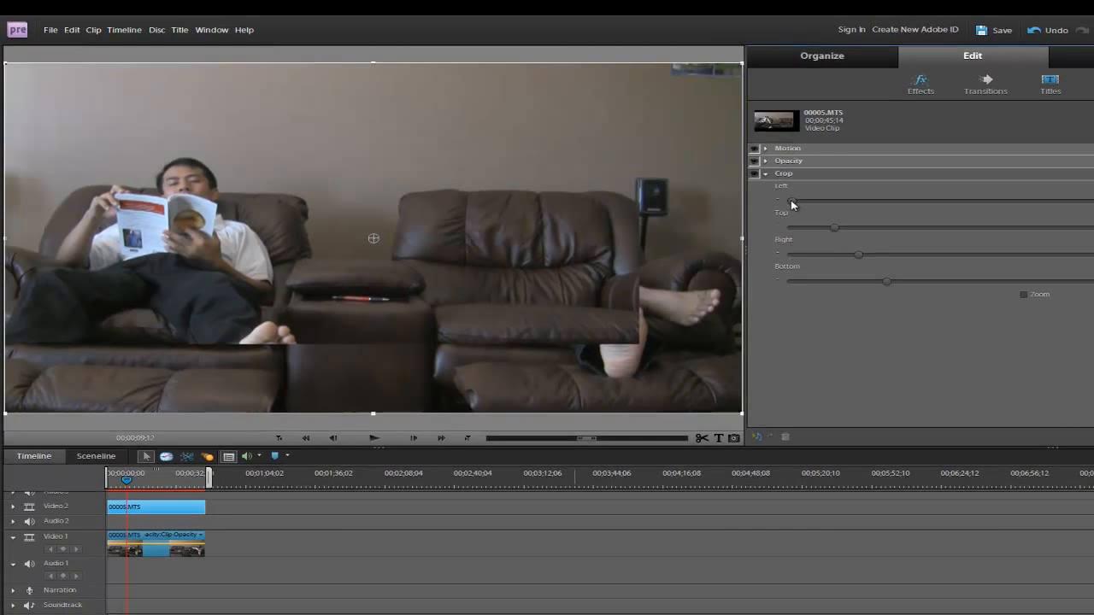
{"action": "left_click_drag", "start_coordinate": [794, 201], "coordinate": [1017, 208]}
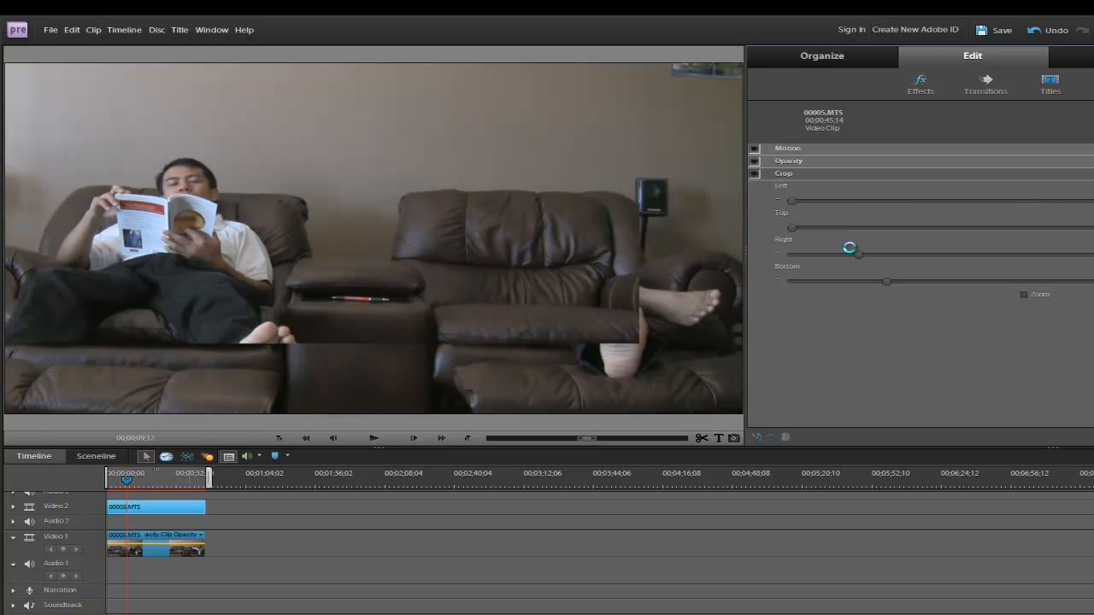
{"action": "left_click_drag", "start_coordinate": [858, 253], "coordinate": [1088, 260]}
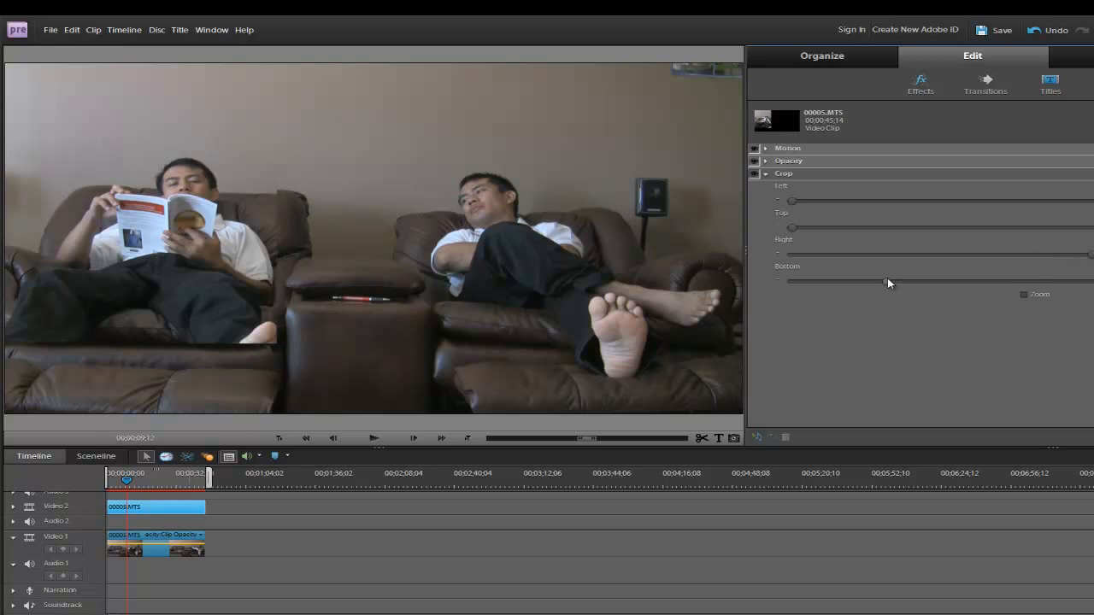
{"action": "left_click_drag", "start_coordinate": [887, 282], "coordinate": [801, 285]}
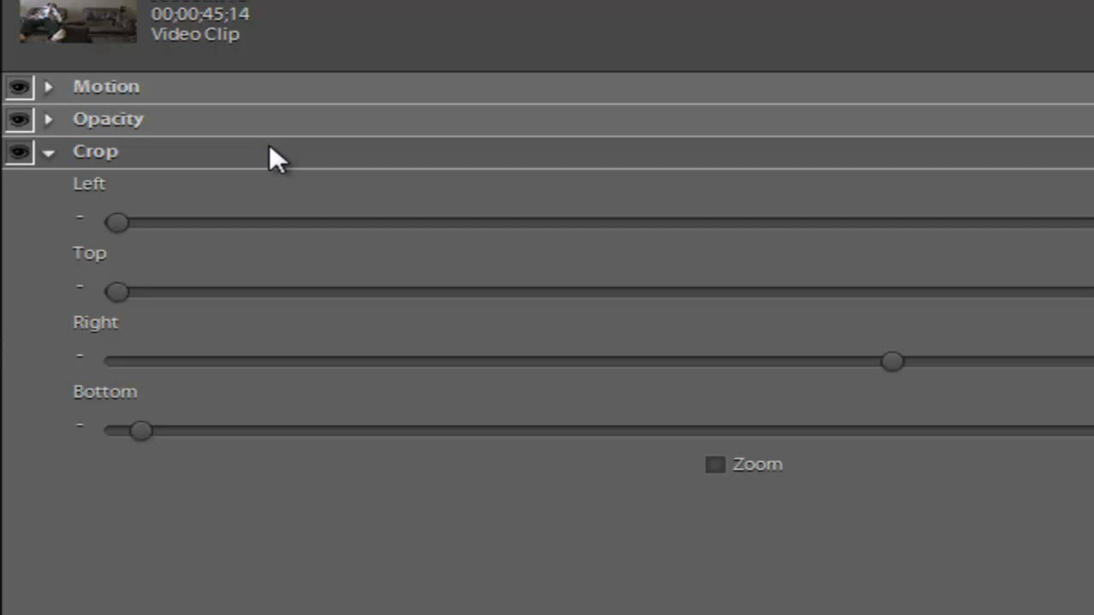
- Remove the Crop effect from the Video 2 clip
{"action": "left_click", "coordinate": [269, 146]}
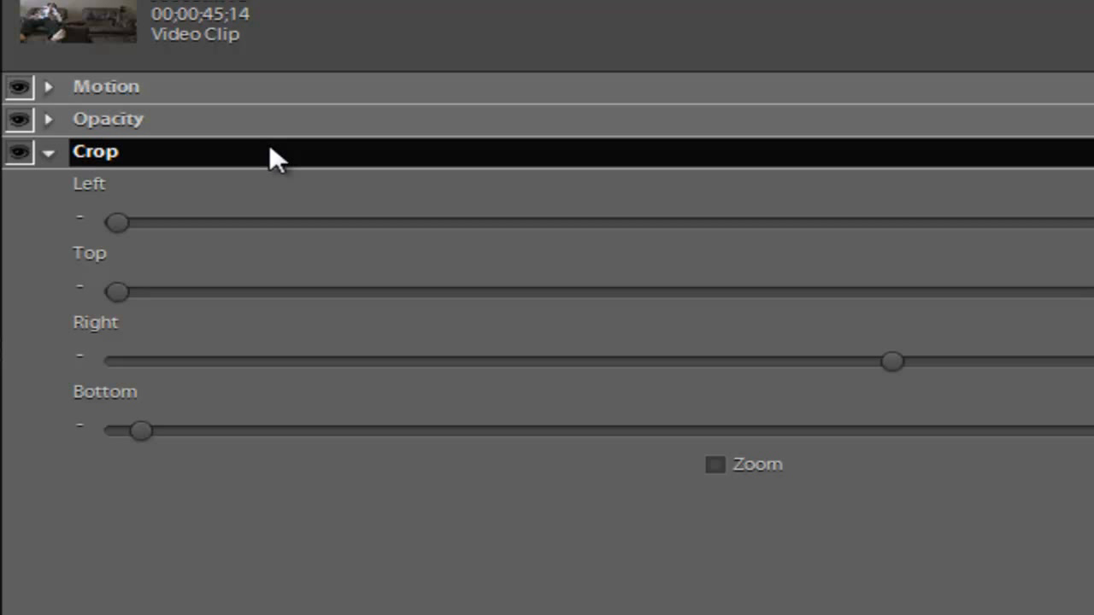
{"action": "right_click", "coordinate": [269, 147]}
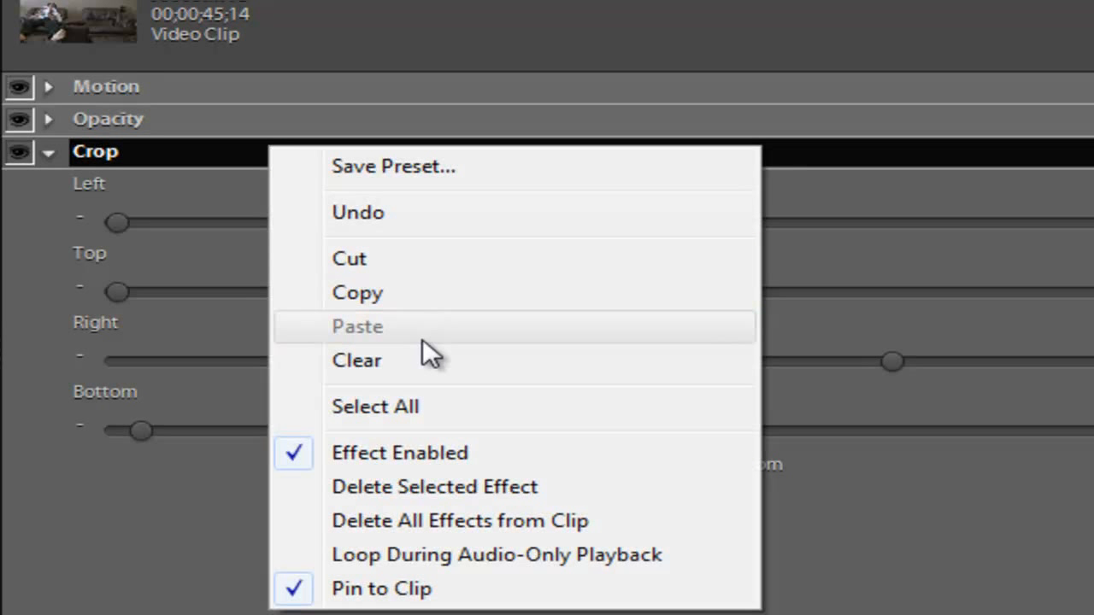
{"action": "left_click", "coordinate": [421, 360]}
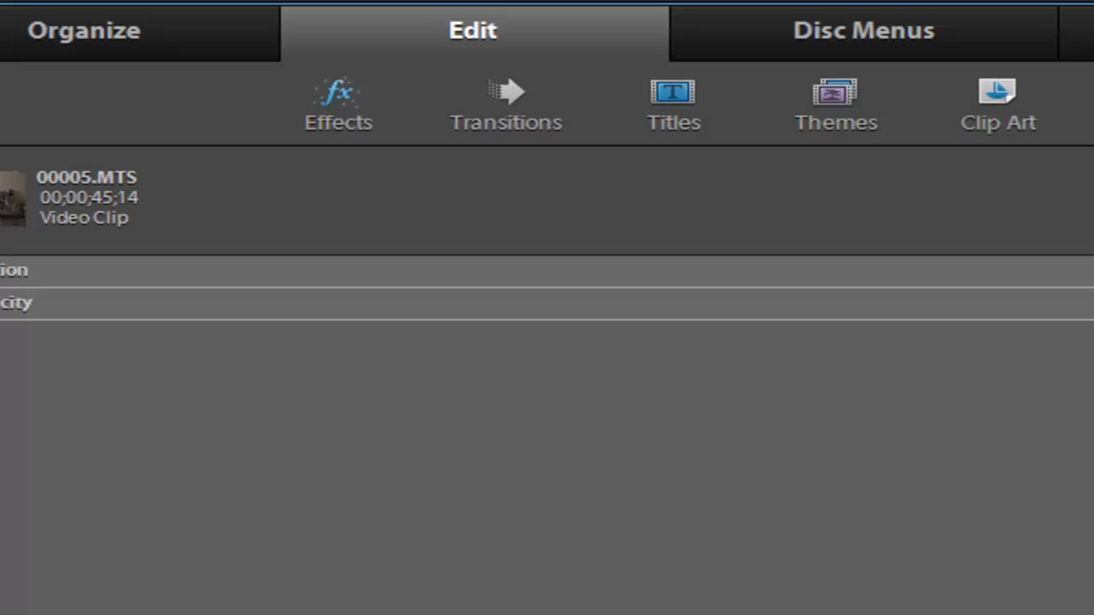
- Apply the Eight-Point Garbage Matte keying effect to the Video 2 clip and open its effect settings
{"action": "left_click", "coordinate": [336, 118]}
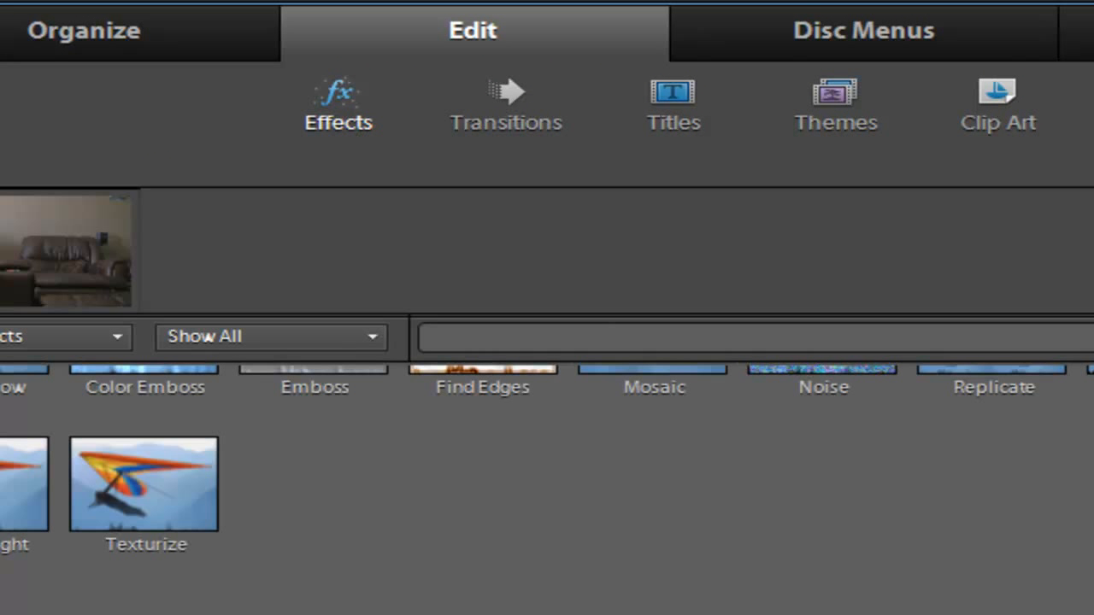
{"action": "scroll", "coordinate": [547, 487], "scroll_direction": "up", "scroll_amount": 10}
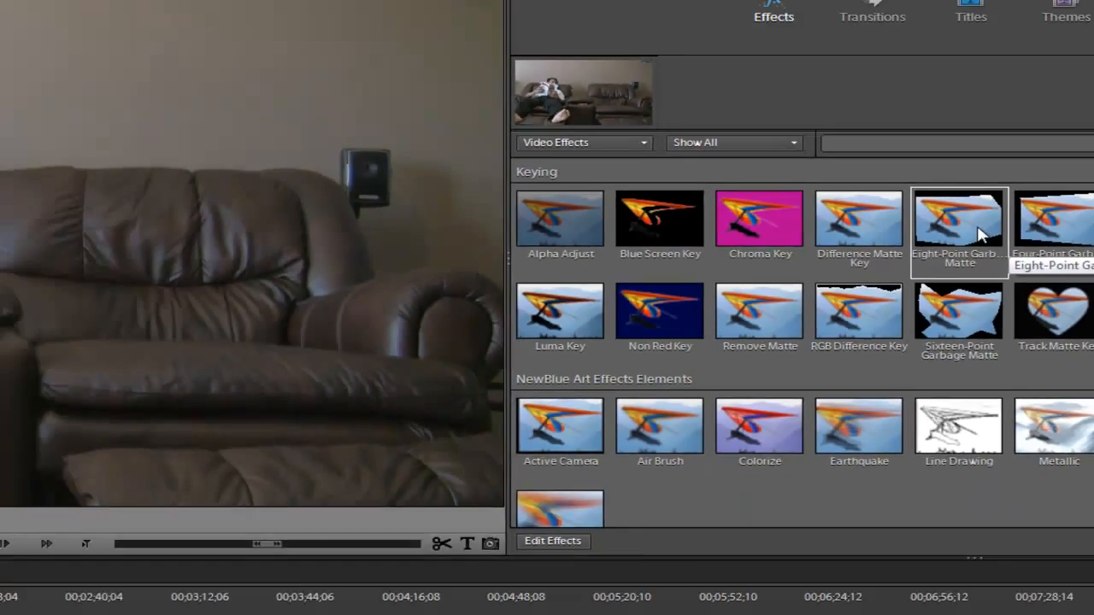
{"action": "left_click_drag", "start_coordinate": [449, 295], "coordinate": [197, 532]}
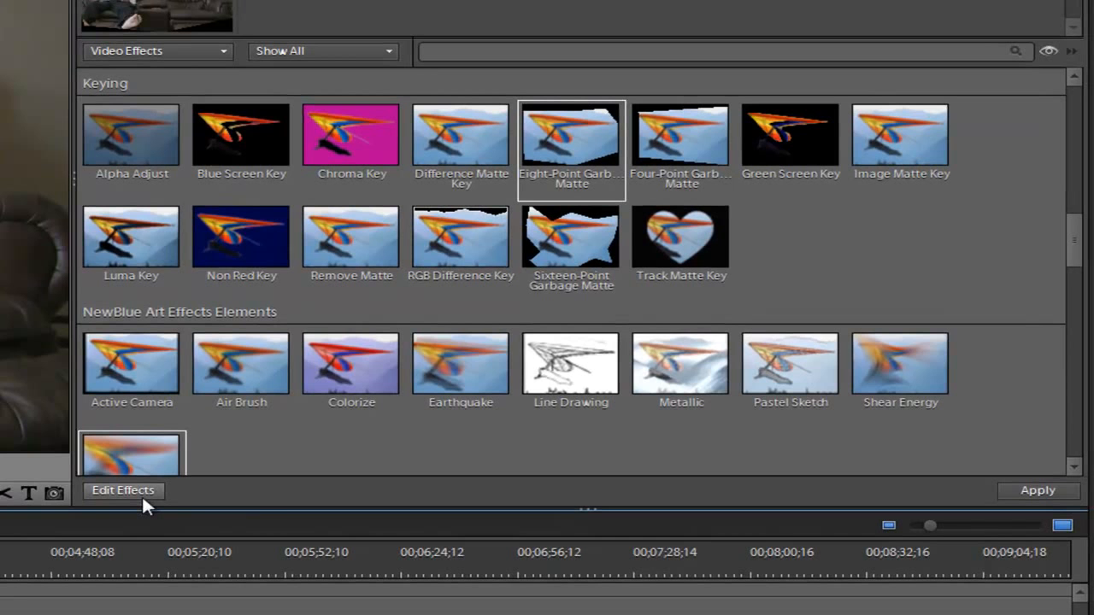
{"action": "left_click", "coordinate": [142, 494]}
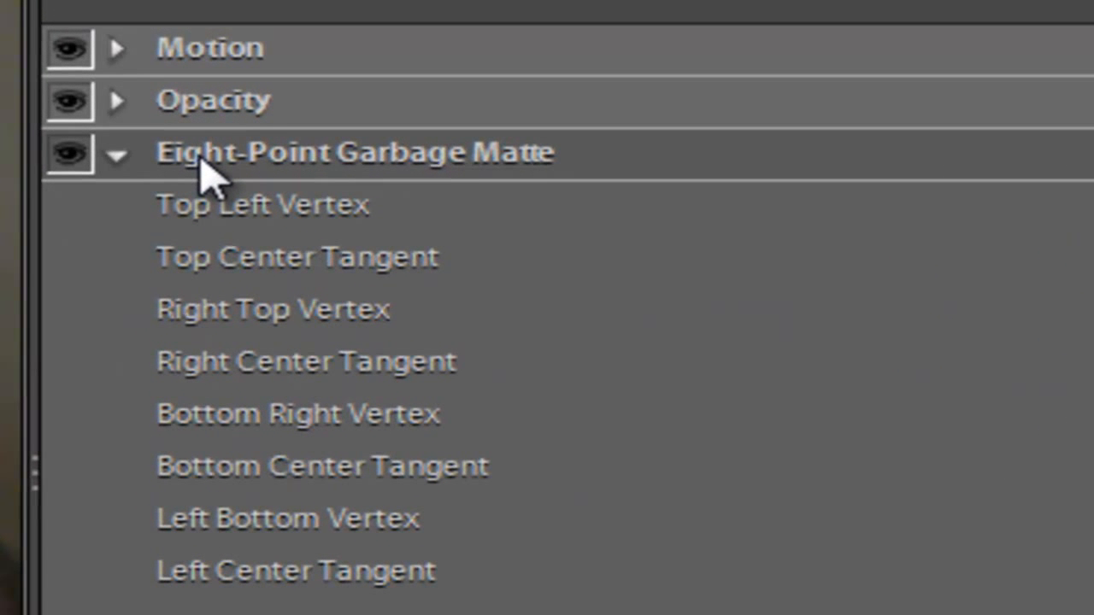
- Reshape the Eight-Point Garbage Matte, pulling its right-hand points in to the console between the sofa seats and lowering its left-hand point
{"action": "left_click", "coordinate": [202, 155]}
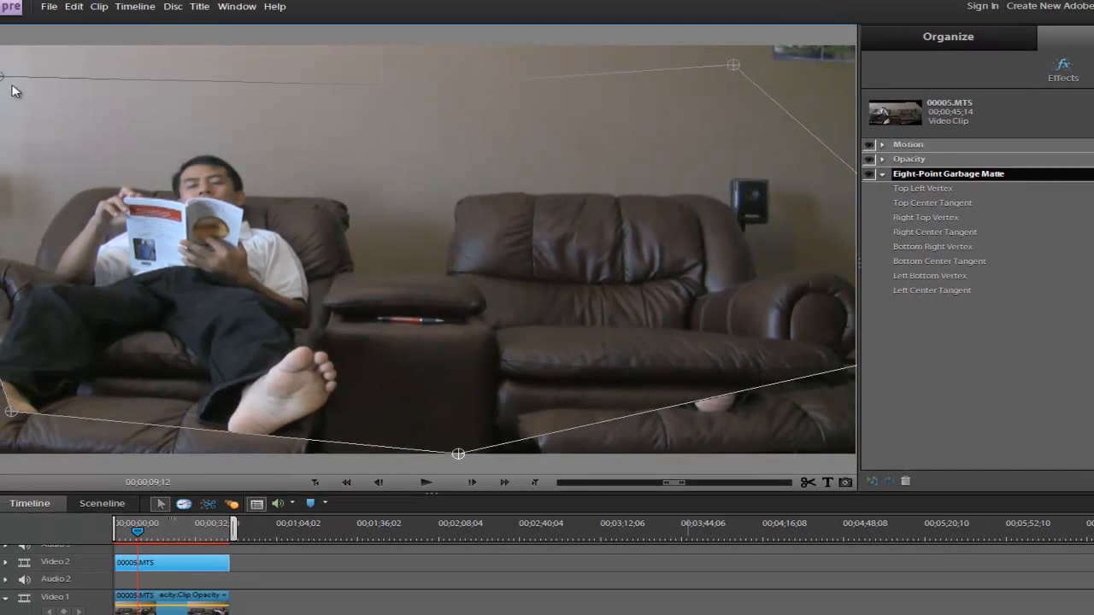
{"action": "left_click_drag", "start_coordinate": [2, 77], "coordinate": [105, 102]}
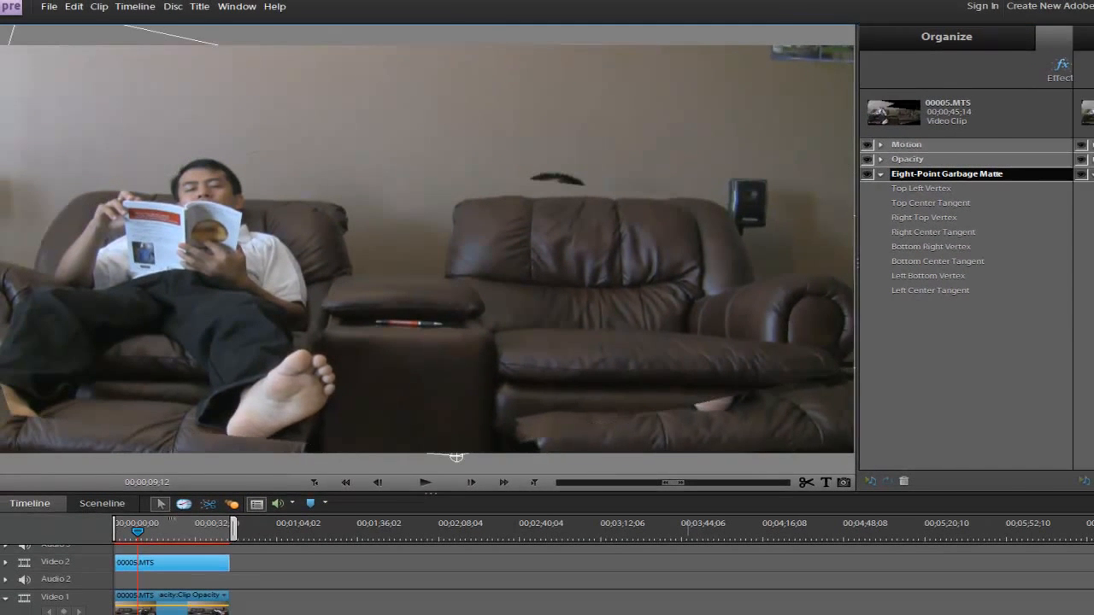
{"action": "left_click_drag", "start_coordinate": [859, 264], "coordinate": [1093, 263]}
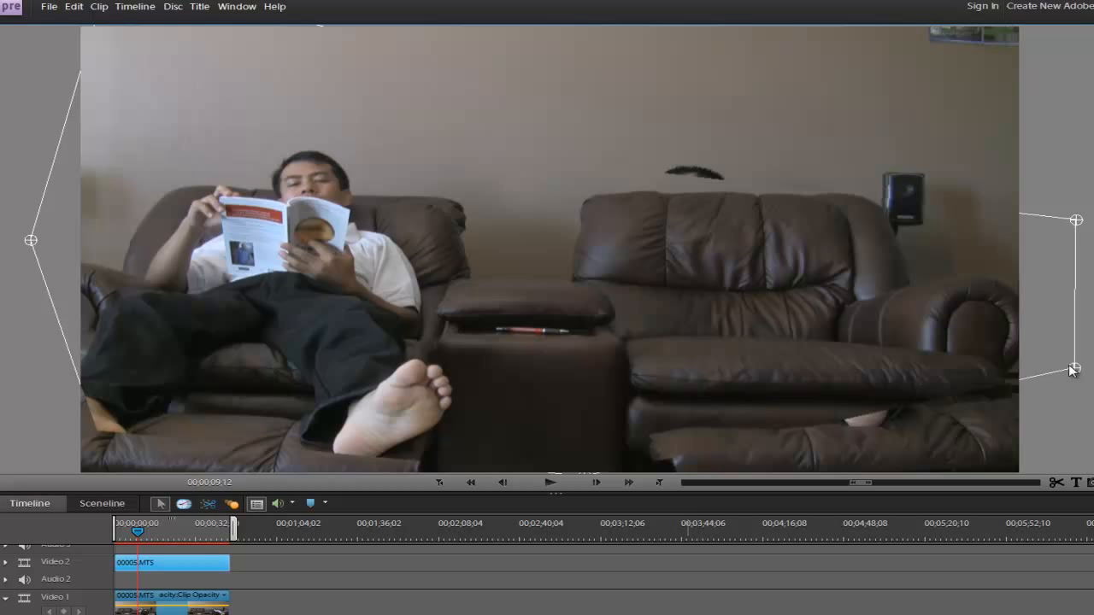
{"action": "left_click_drag", "start_coordinate": [1071, 366], "coordinate": [628, 390]}
{"action": "left_click_drag", "start_coordinate": [1076, 220], "coordinate": [606, 273]}
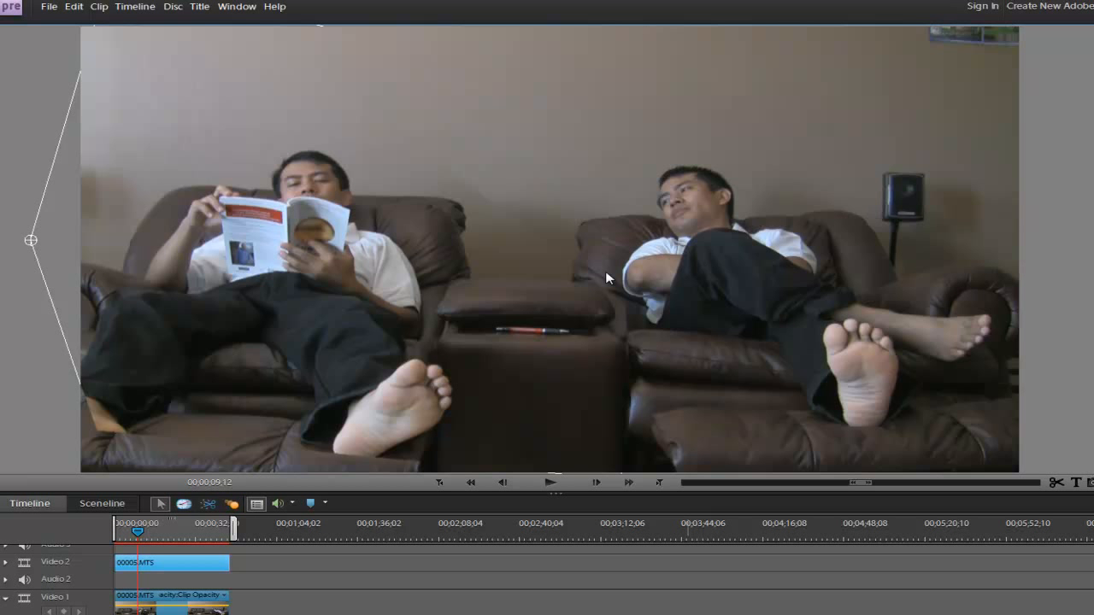
{"action": "left_click_drag", "start_coordinate": [31, 240], "coordinate": [47, 422]}
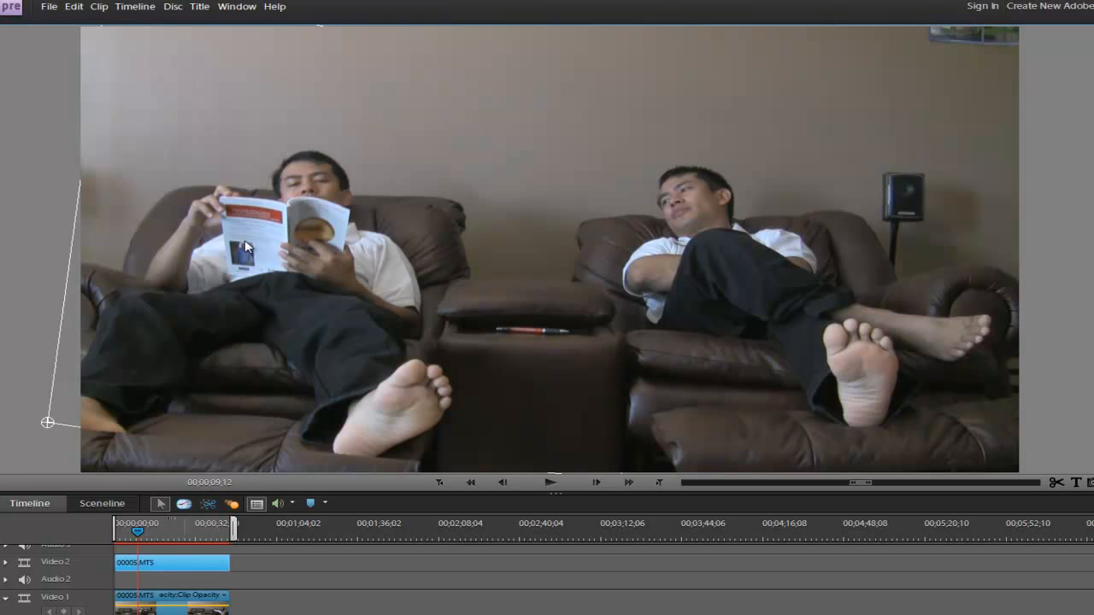
- Play back the layered sofa clips from 00;00;09;12 to check the clone effect
{"action": "left_click", "coordinate": [199, 7]}
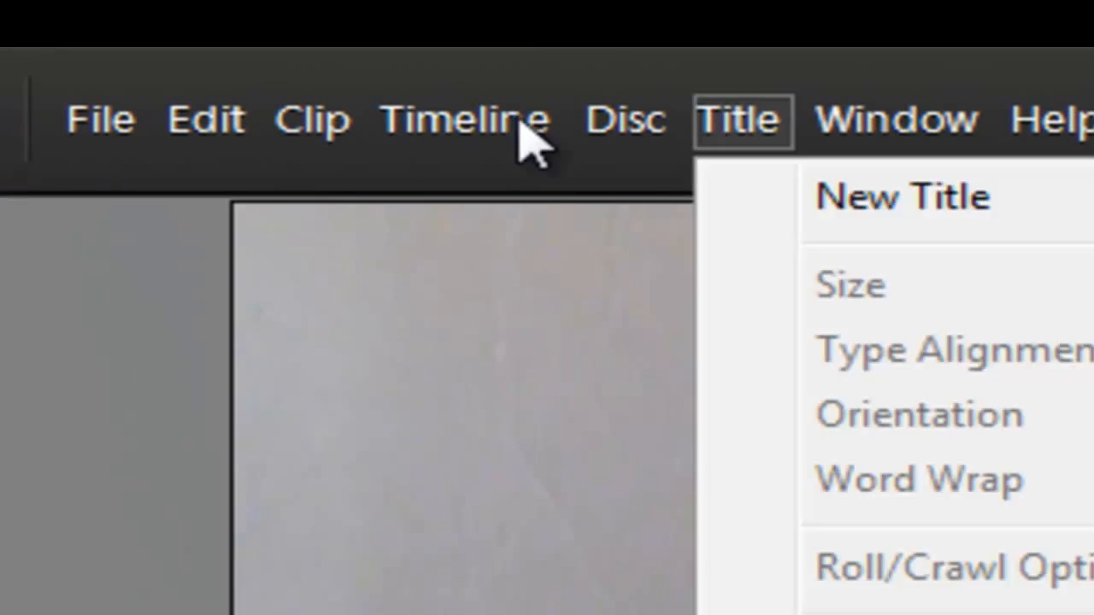
{"action": "mouse_move", "coordinate": [147, 7]}
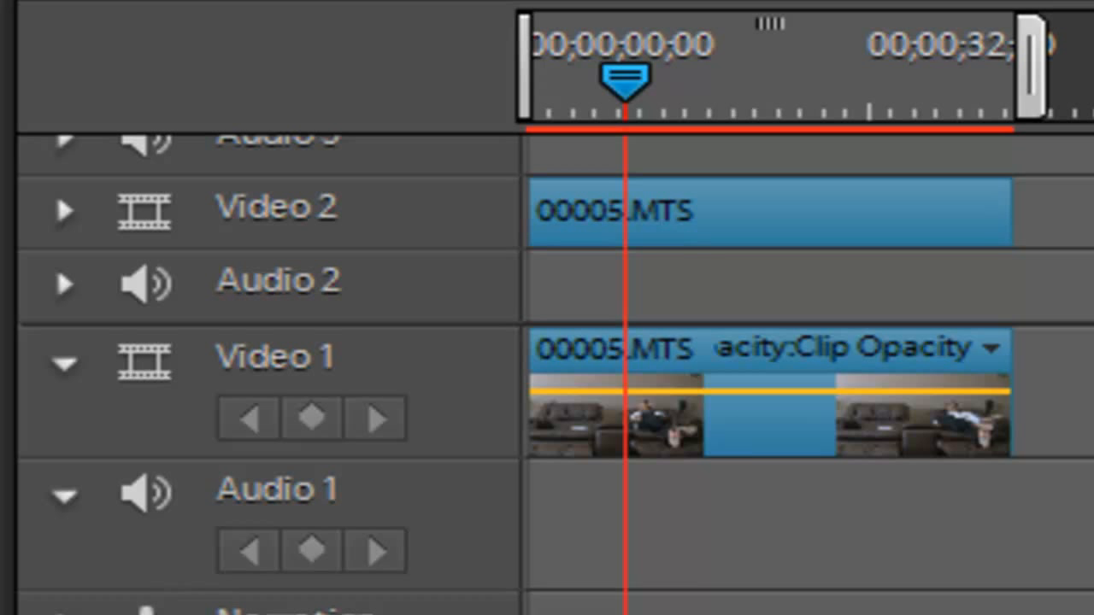
{"action": "key", "text": "space"}
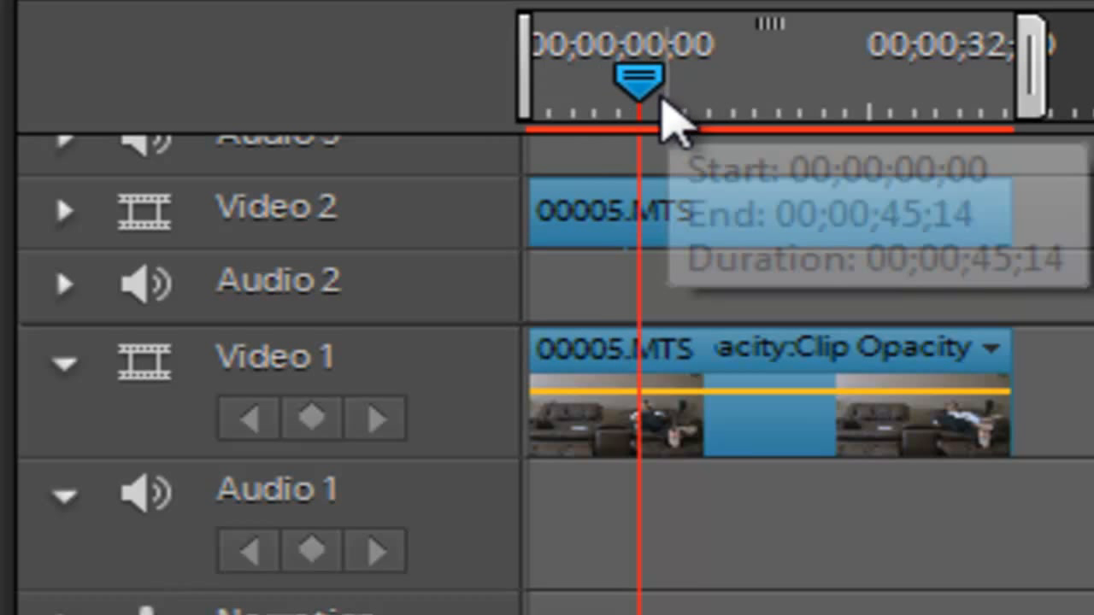
{"action": "left_click_drag", "start_coordinate": [661, 97], "coordinate": [1093, 102]}
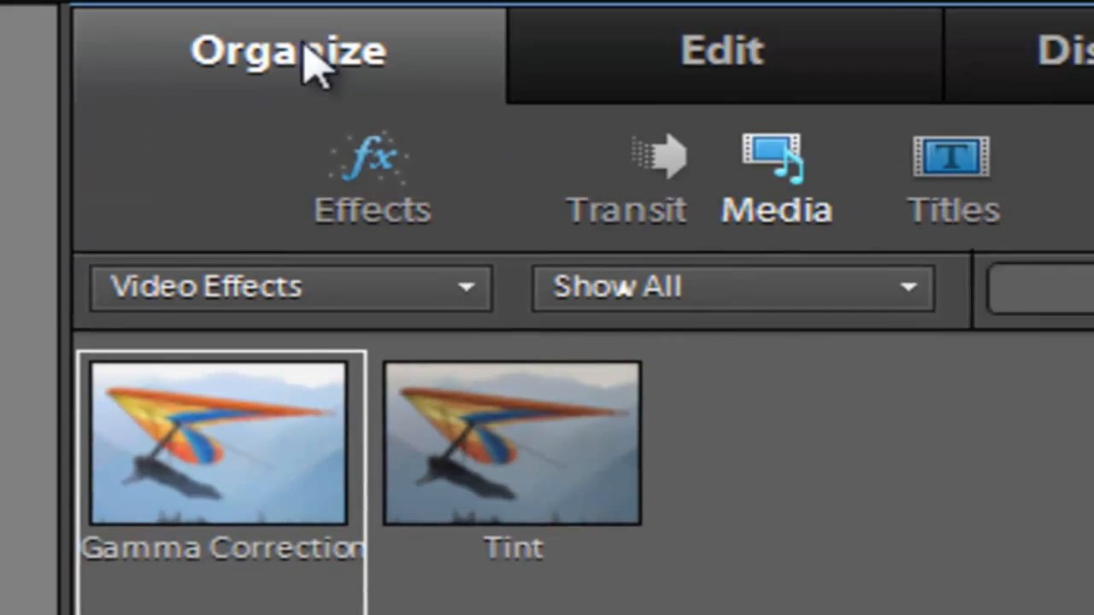
- Add the outdoor clip to Video 1 directly after the sofa clip and cut it down to a short portion
{"action": "left_click", "coordinate": [305, 54]}
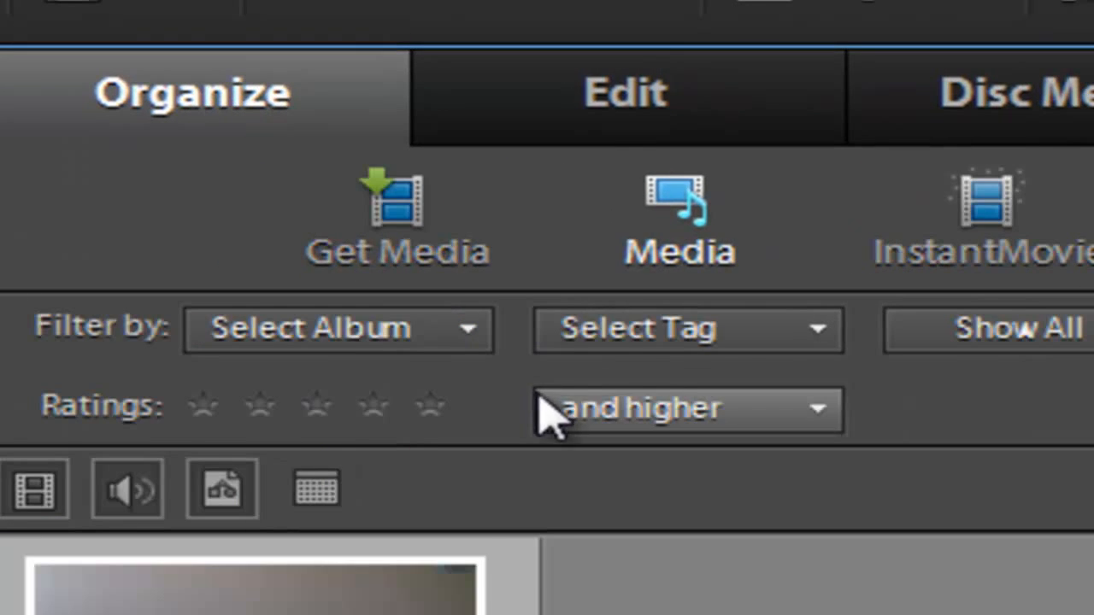
{"action": "left_click", "coordinate": [449, 244]}
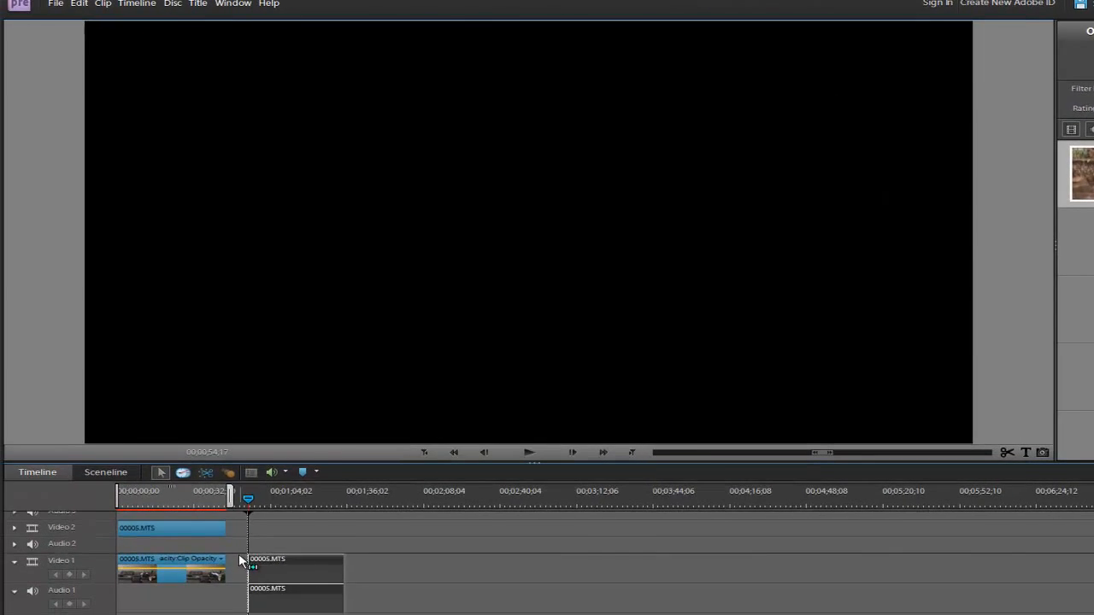
{"action": "left_click_drag", "start_coordinate": [238, 553], "coordinate": [239, 555]}
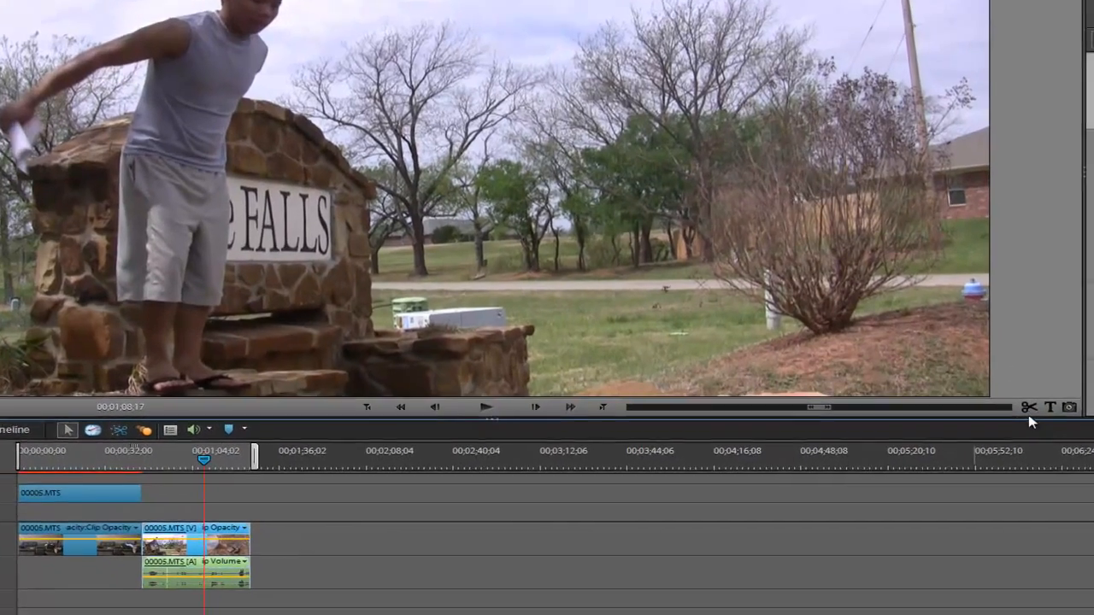
{"action": "left_click", "coordinate": [1008, 453]}
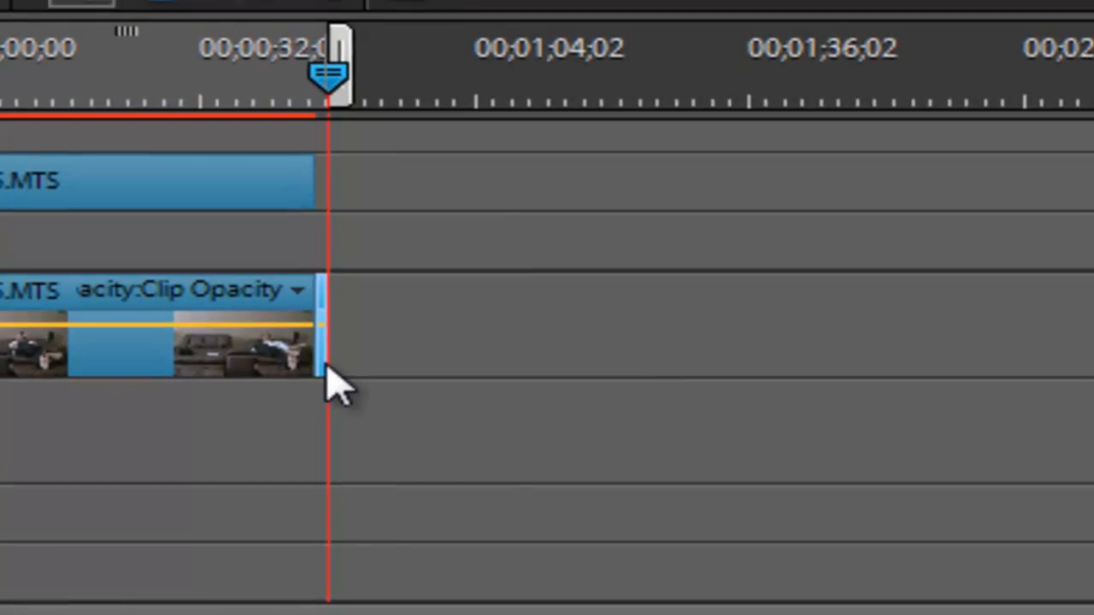
- Slow the short outdoor clip down with Time Stretch by setting its speed to 10%
{"action": "right_click", "coordinate": [327, 368]}
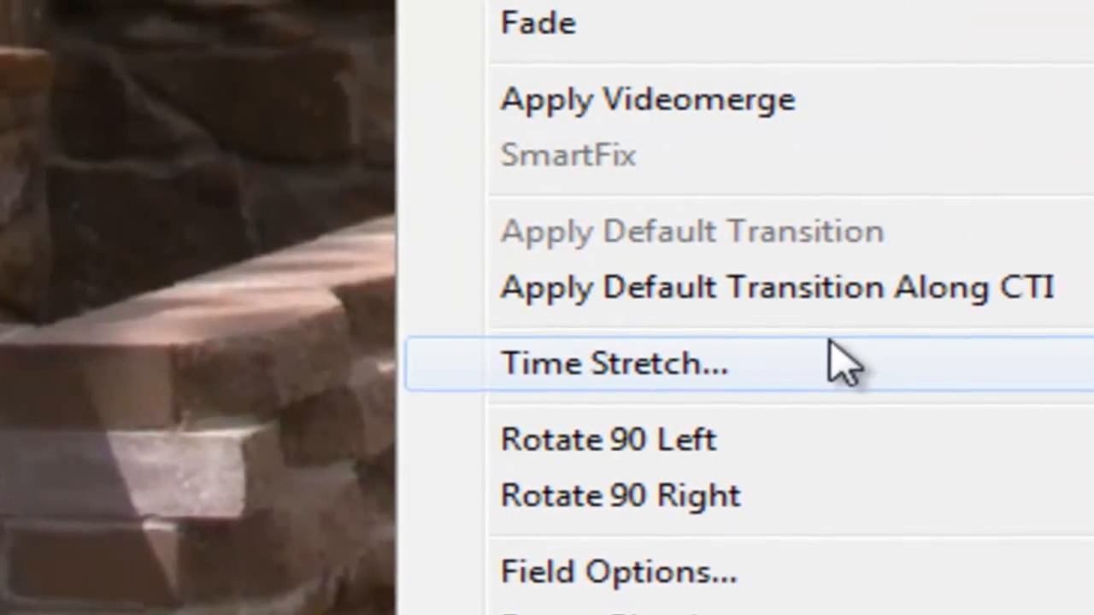
{"action": "left_click", "coordinate": [922, 362]}
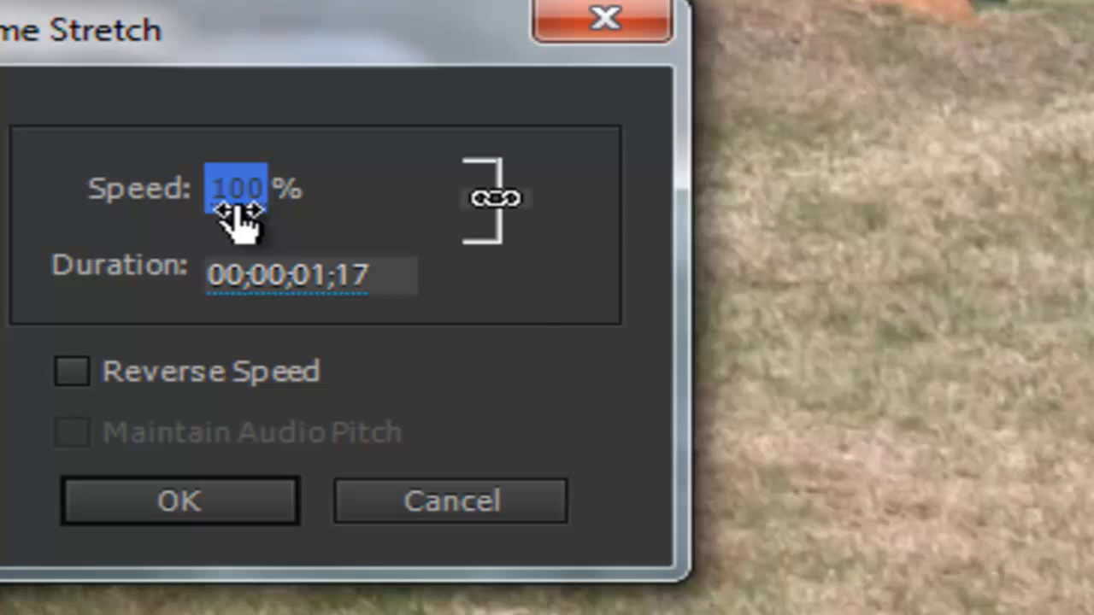
{"action": "left_click", "coordinate": [237, 210]}
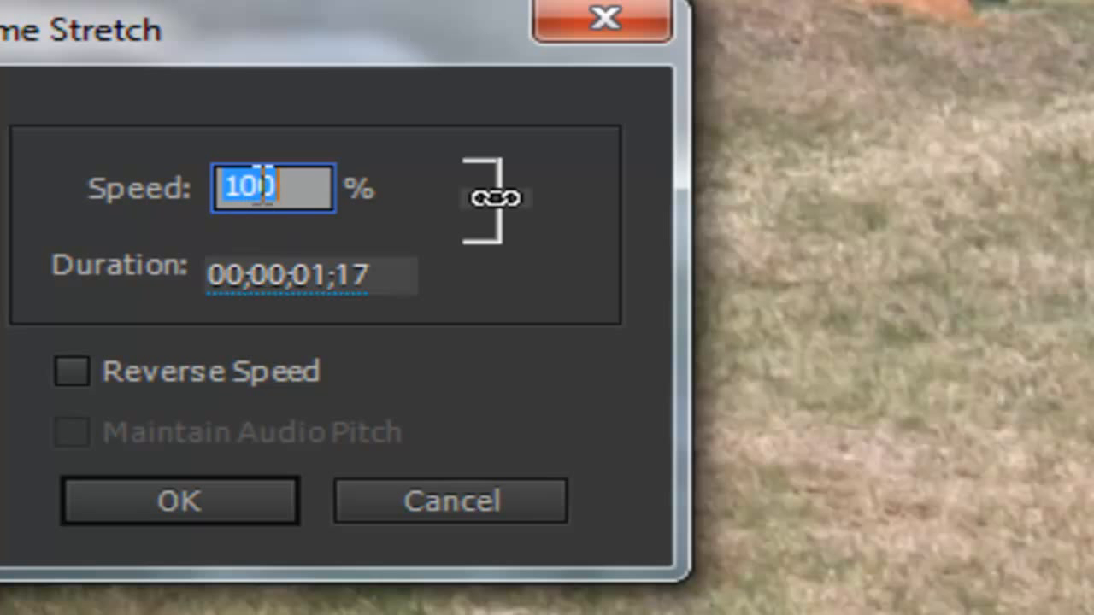
{"action": "left_click", "coordinate": [325, 274]}
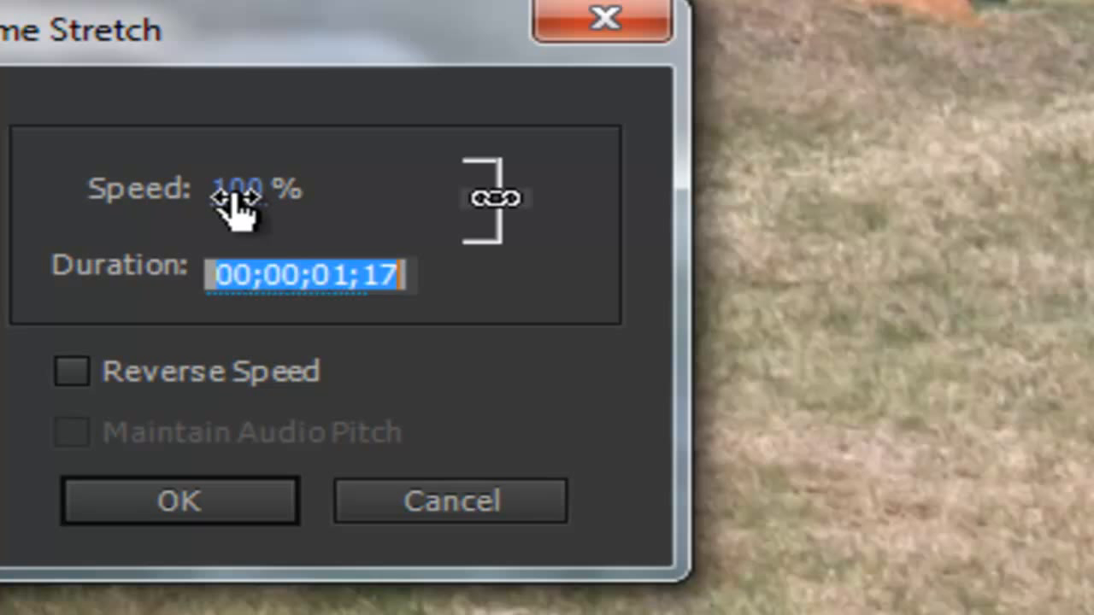
{"action": "key", "text": "shift+Tab"}
{"action": "left_click_drag", "start_coordinate": [237, 199], "coordinate": [170, 196]}
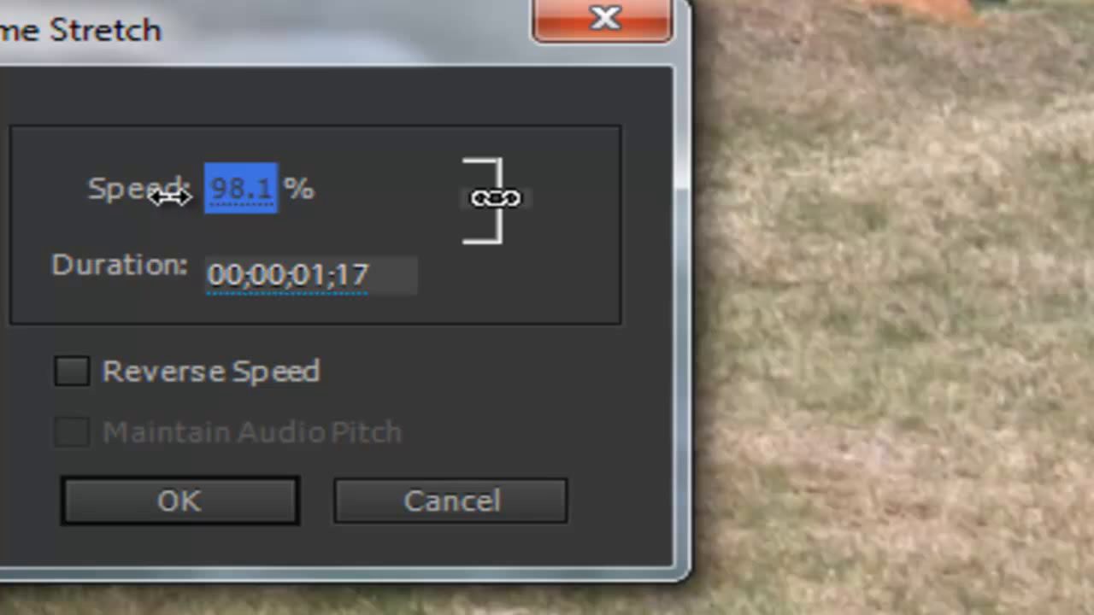
{"action": "left_click_drag", "start_coordinate": [171, 197], "coordinate": [321, 208]}
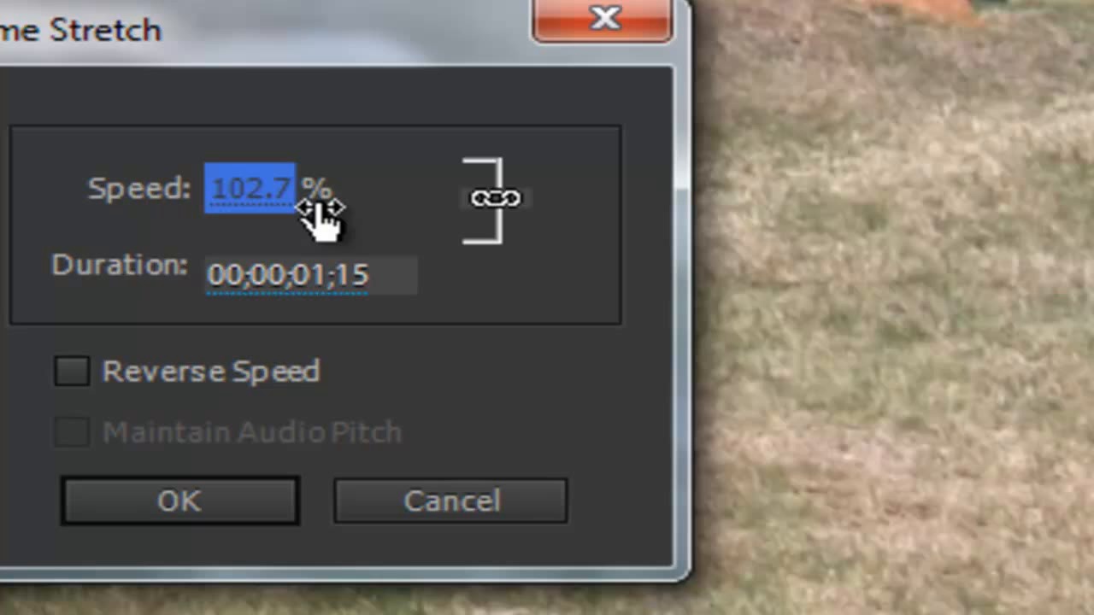
{"action": "left_click_drag", "start_coordinate": [321, 209], "coordinate": [2, 189]}
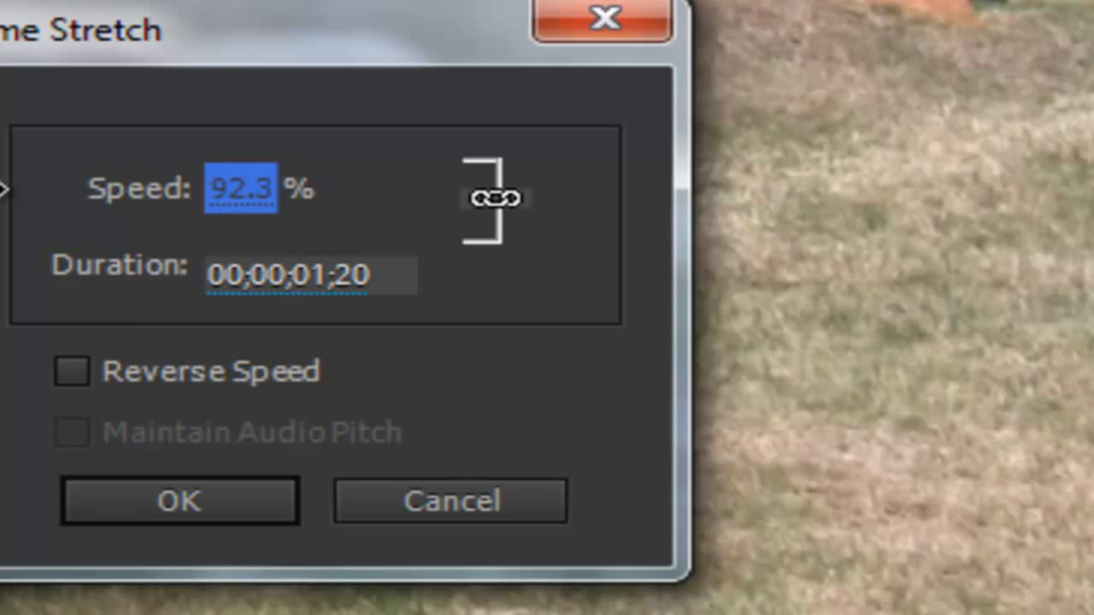
{"action": "left_click", "coordinate": [234, 196]}
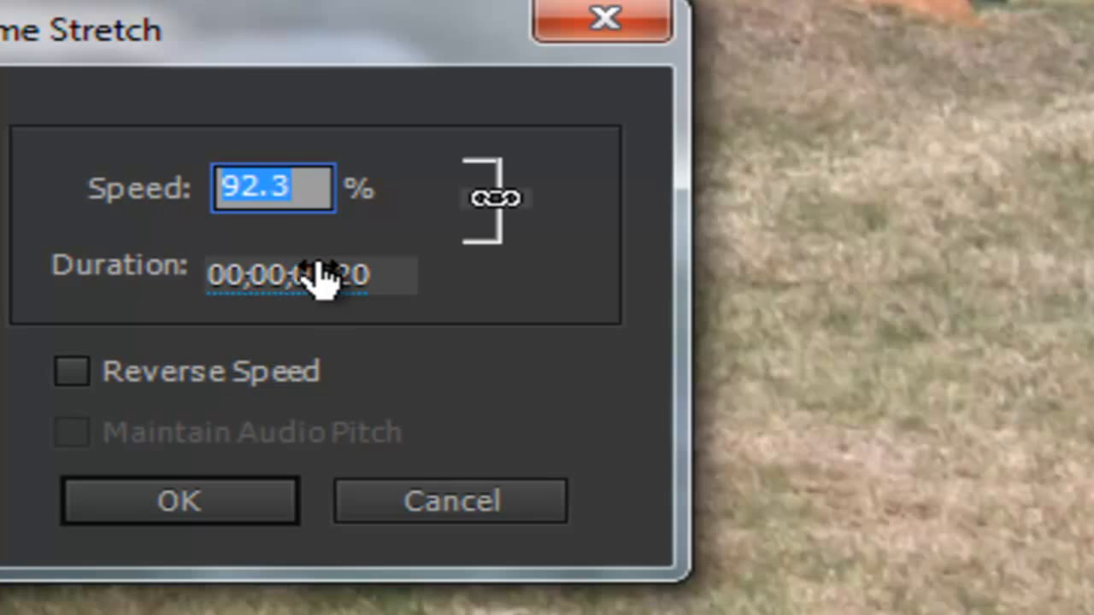
{"action": "type", "text": "10"}
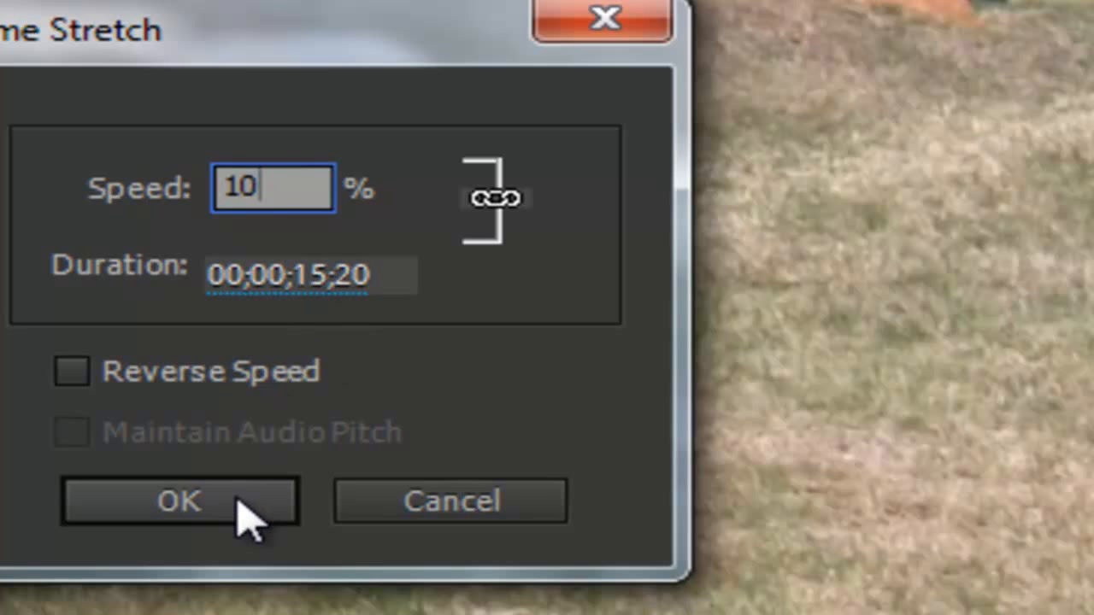
{"action": "left_click", "coordinate": [237, 501]}
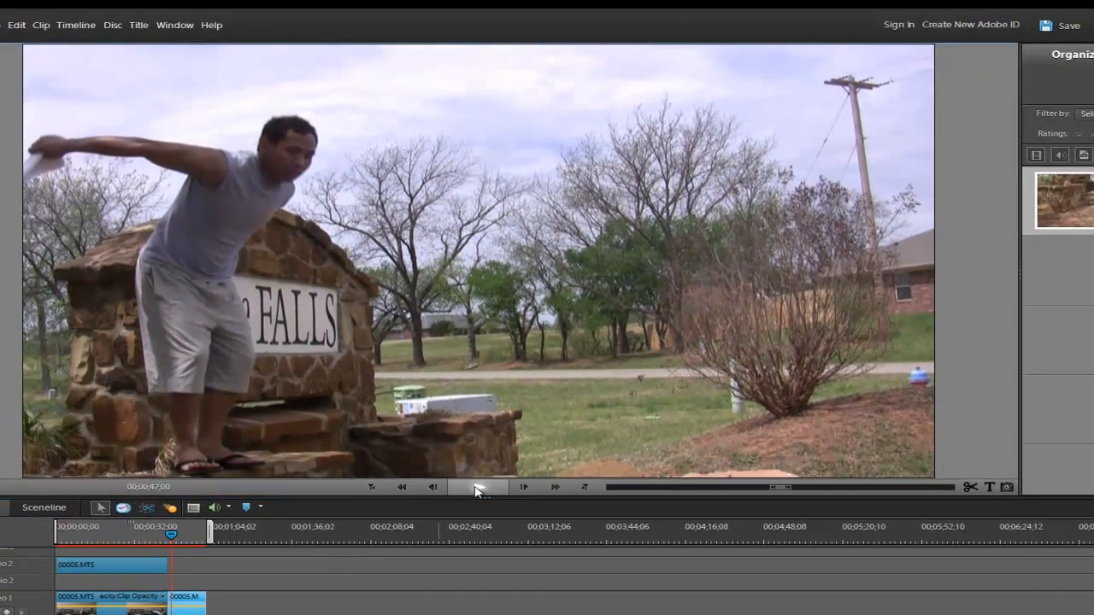
- Preview the slowed outdoor clip and render the timeline's work area
{"action": "left_click", "coordinate": [478, 486]}
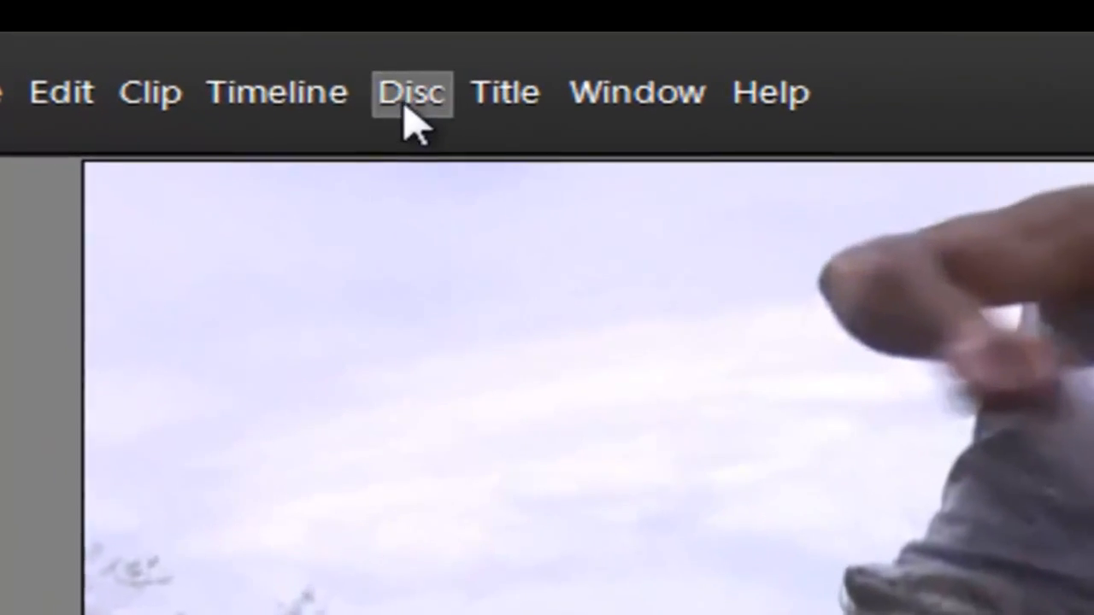
{"action": "left_click", "coordinate": [351, 101]}
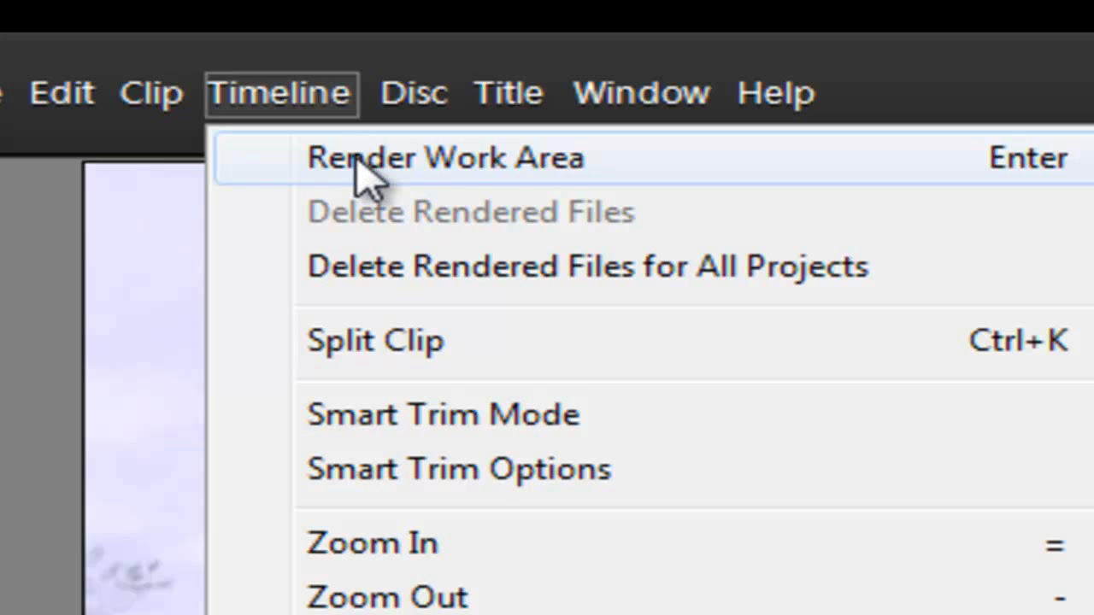
{"action": "left_click", "coordinate": [359, 162]}
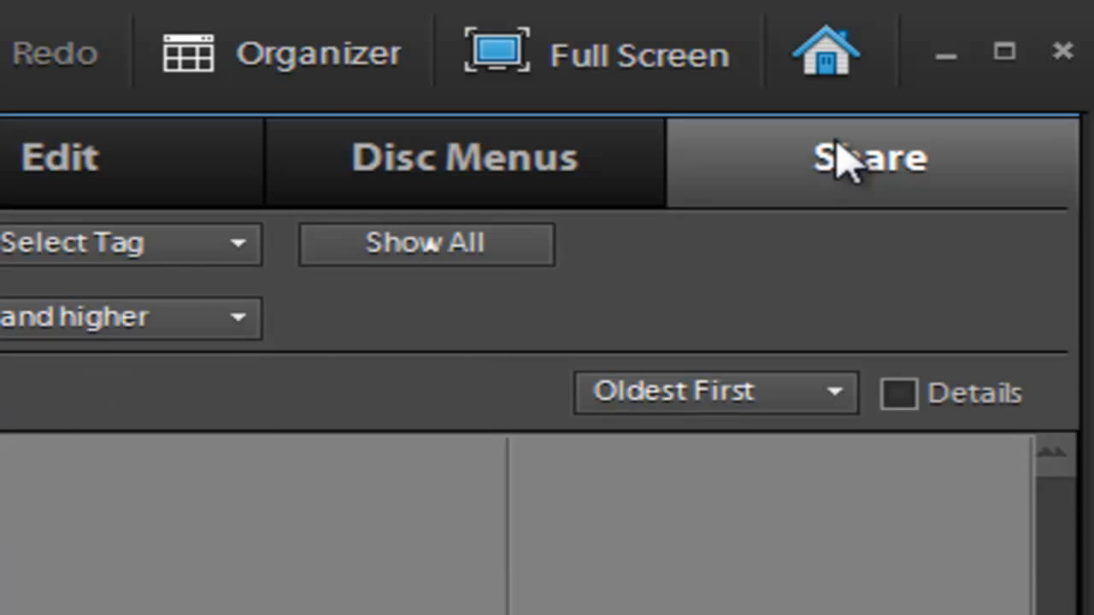
- Open the sharing options for exporting to Computer and look through the available file formats
{"action": "left_click", "coordinate": [842, 161]}
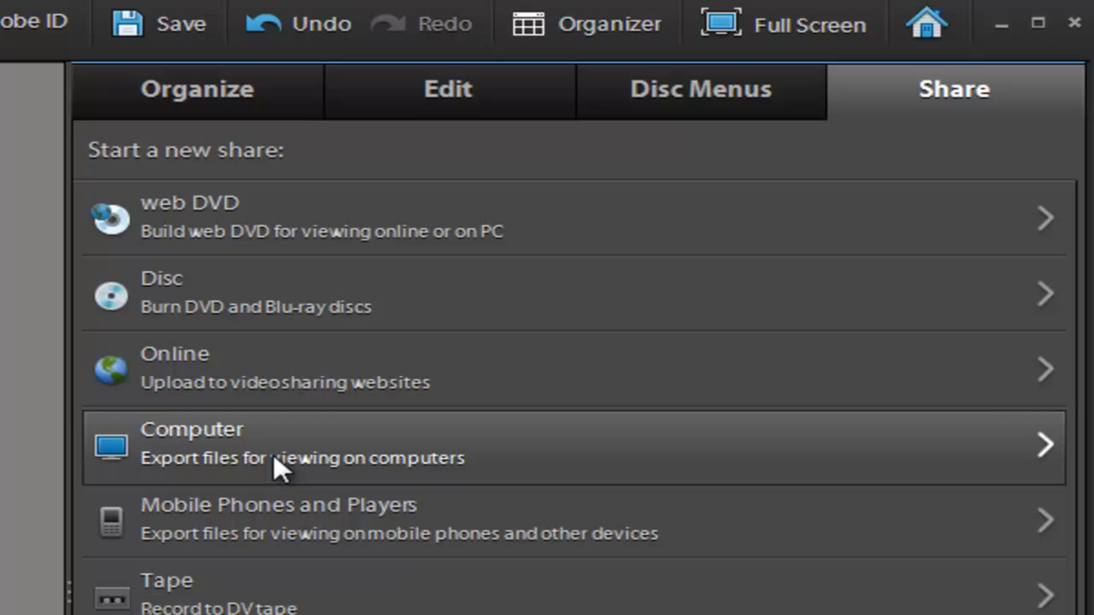
{"action": "left_click", "coordinate": [274, 454]}
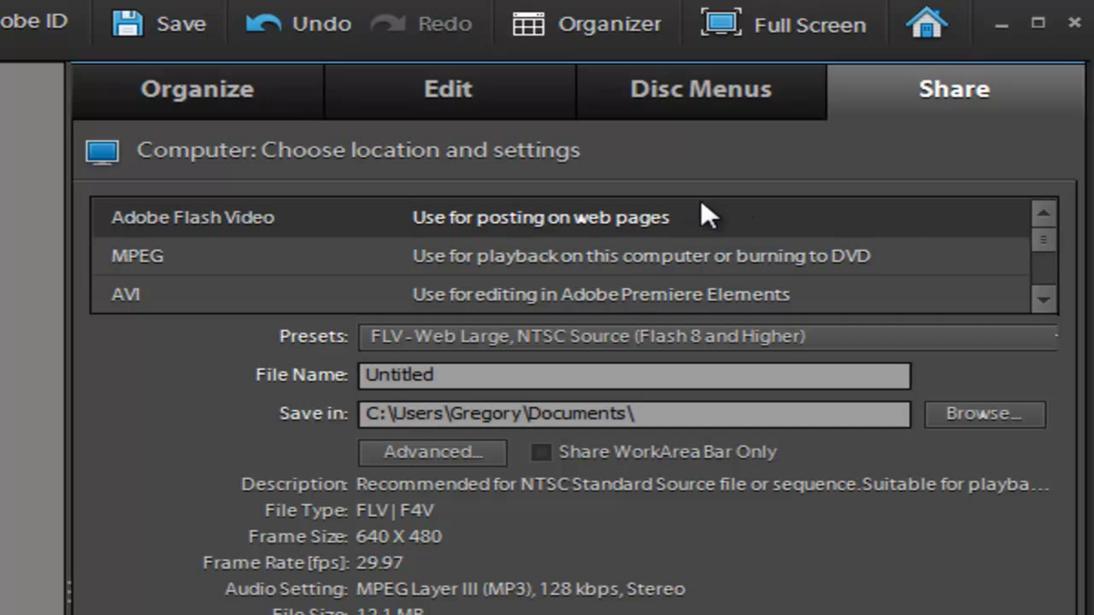
{"action": "left_click_drag", "start_coordinate": [1041, 237], "coordinate": [1040, 257]}
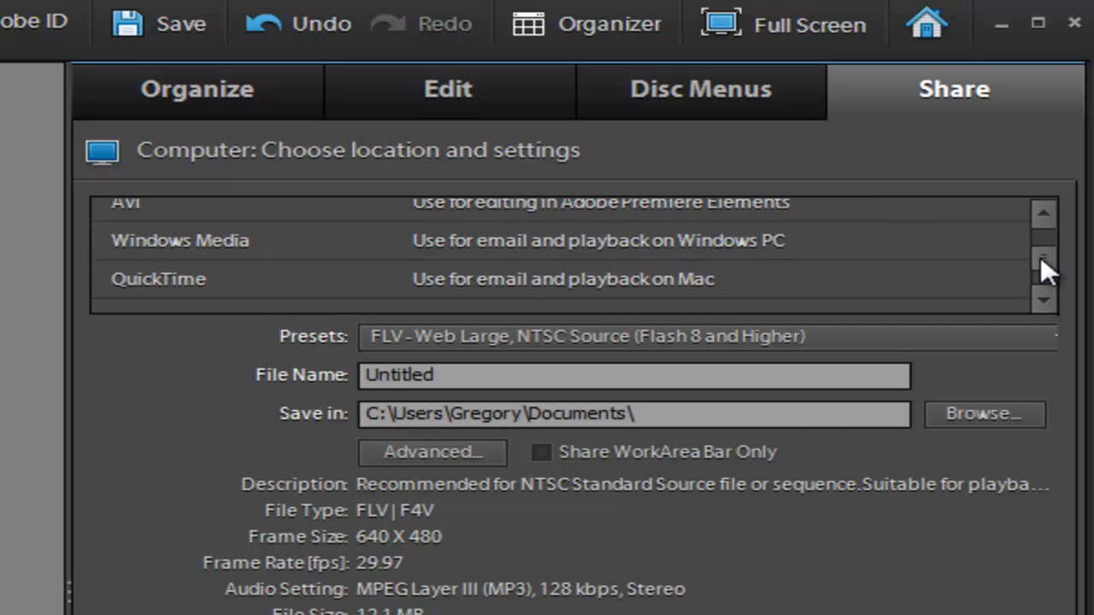